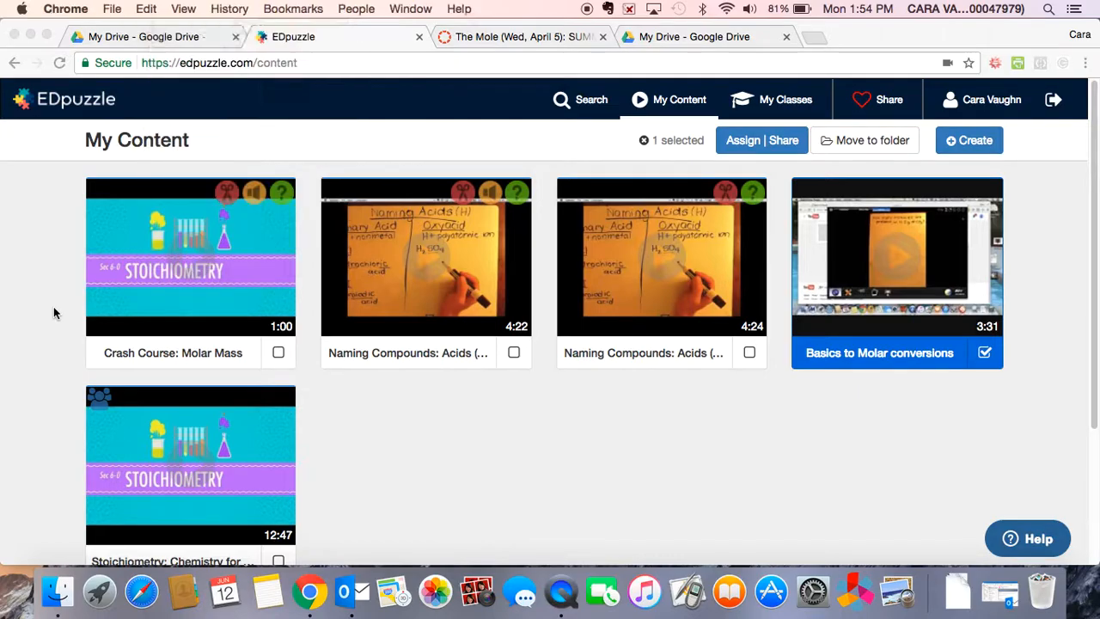
Switch the browser to full screen, then open and play the Crash Course: Molar Mass video from My Content.
click(181, 12)
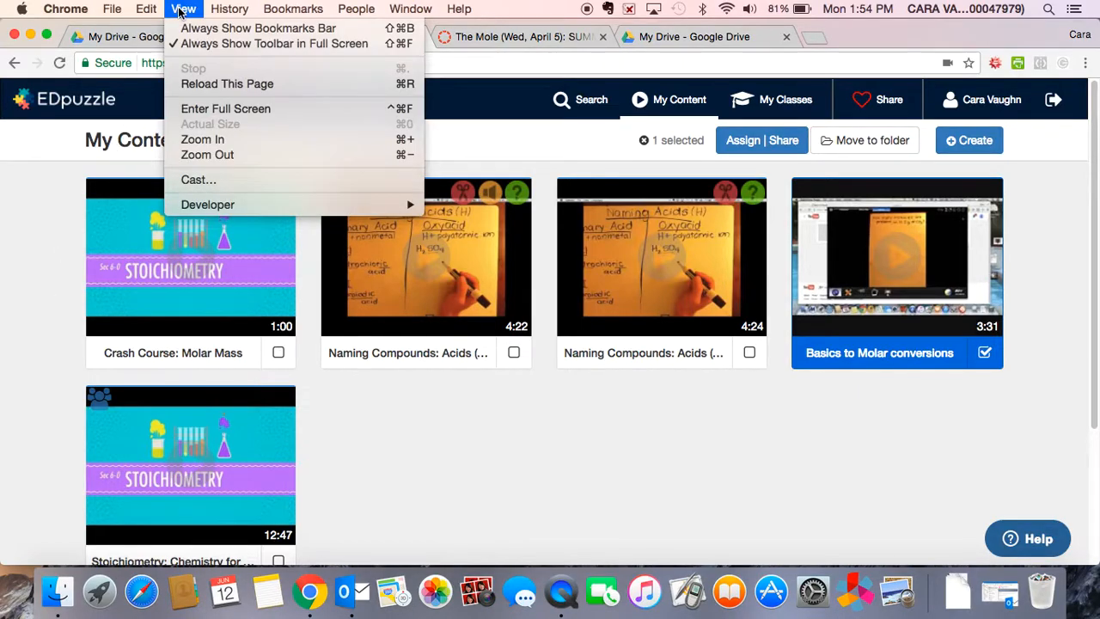
click(204, 108)
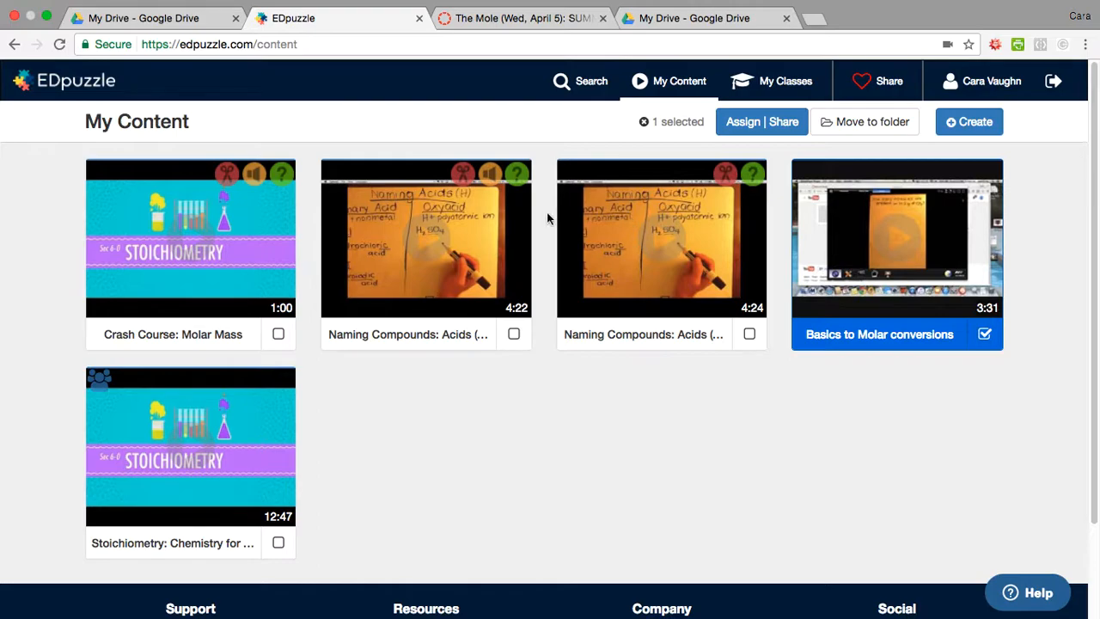
click(207, 275)
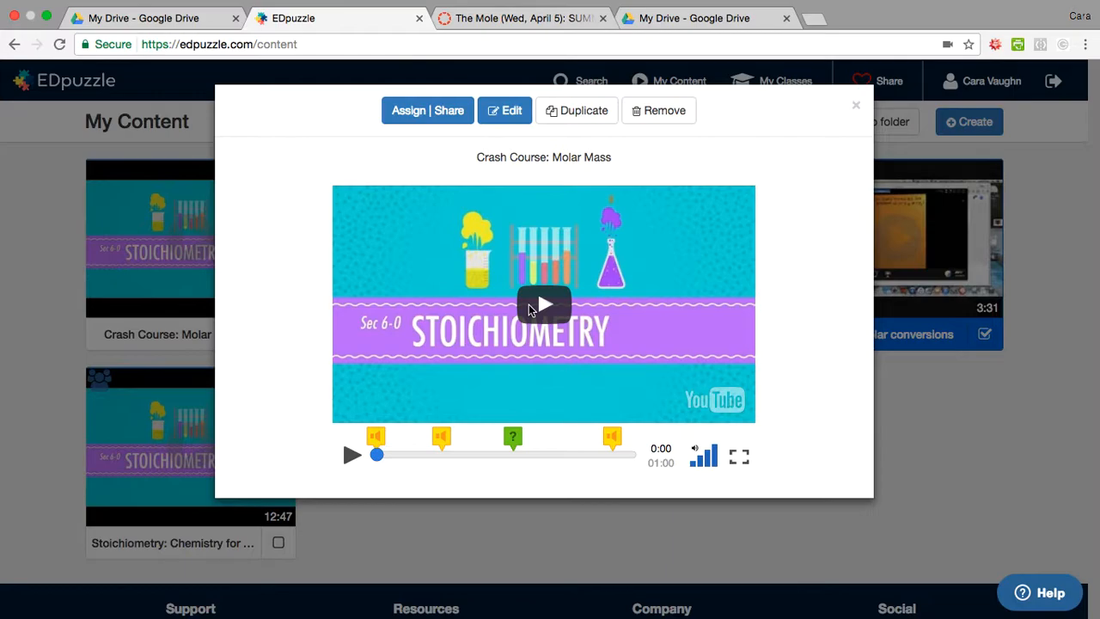
click(353, 456)
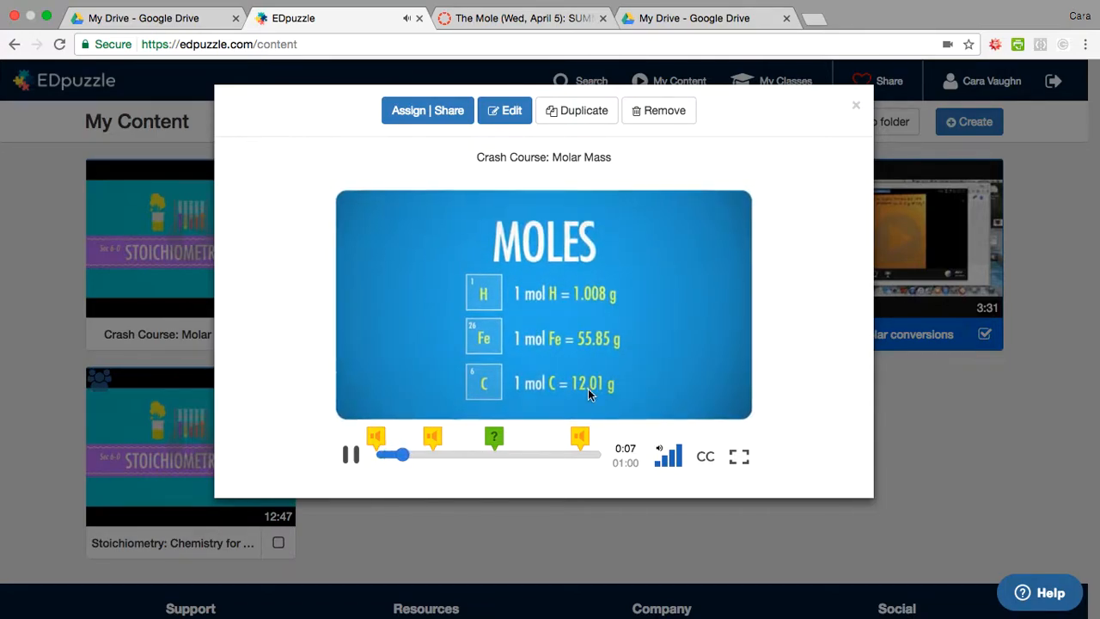
Skip ahead past the second audio note in the Crash Course: Molar Mass preview to reach the green question marker.
drag(404, 456, 435, 462)
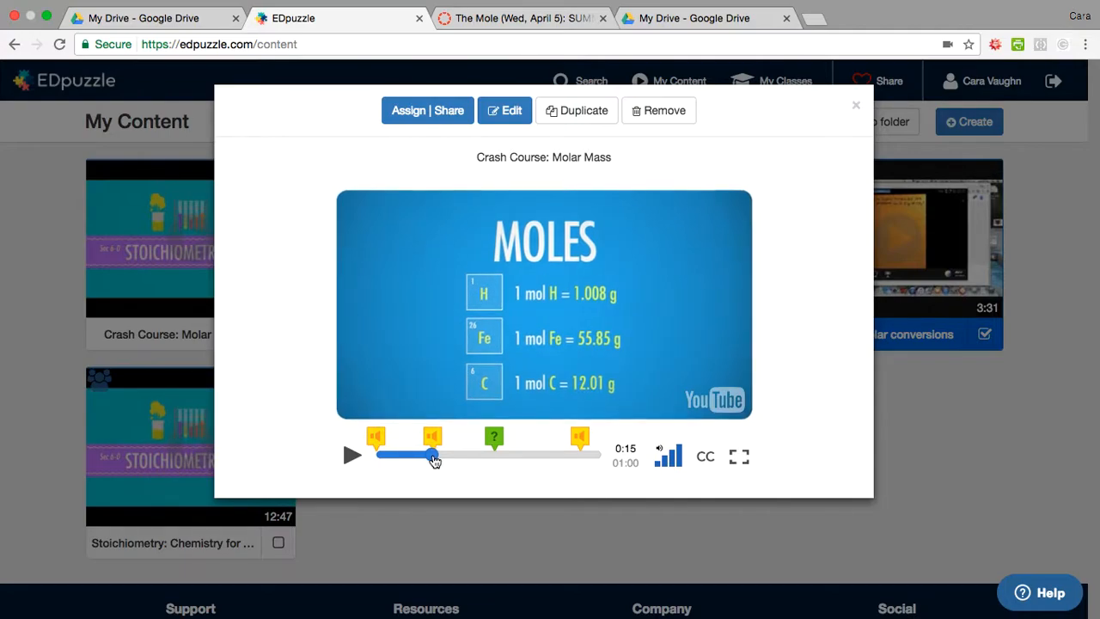
click(434, 461)
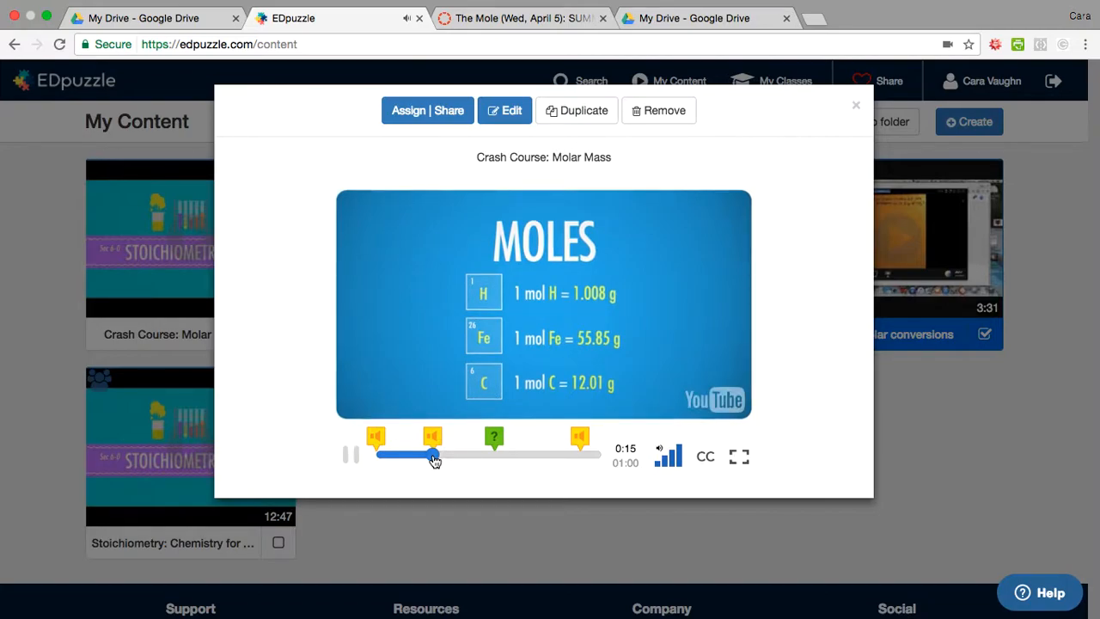
drag(434, 460, 447, 462)
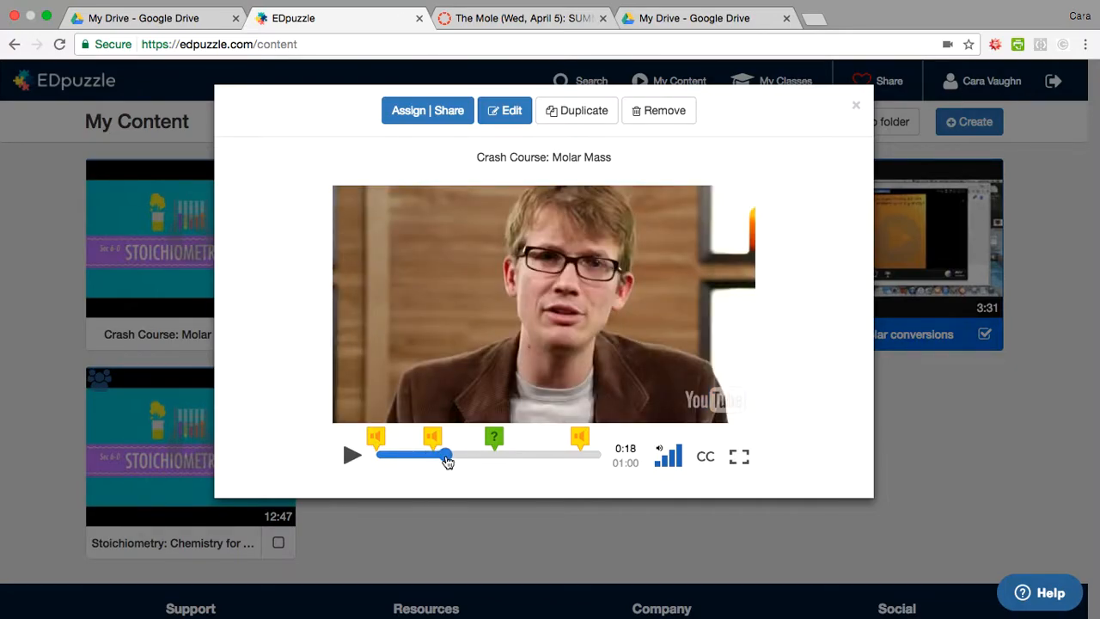
click(349, 457)
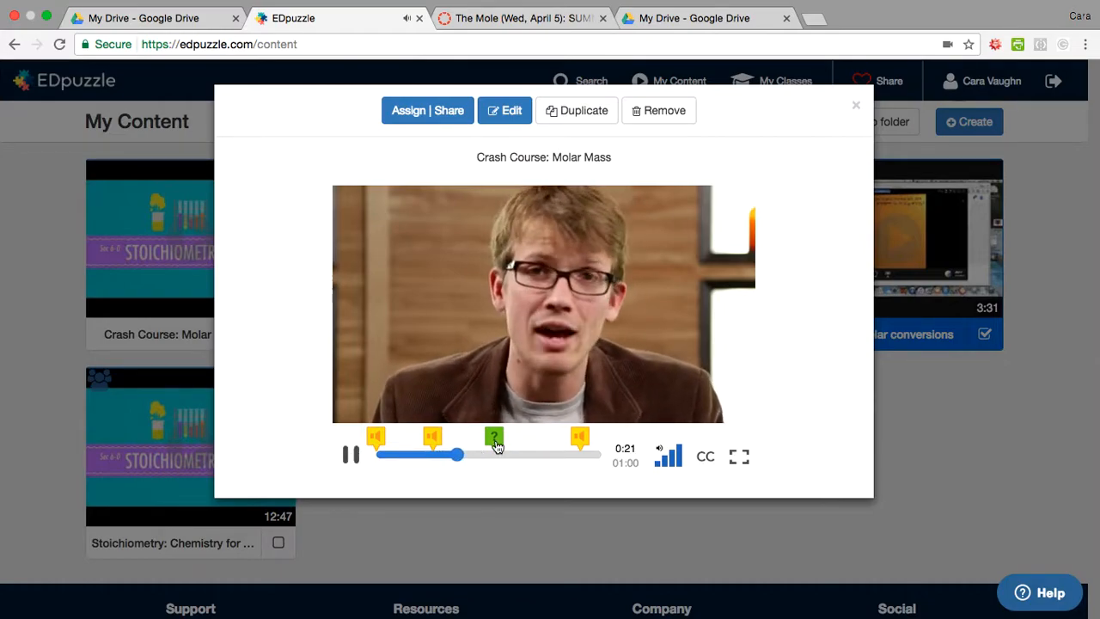
click(466, 458)
drag(468, 461, 489, 461)
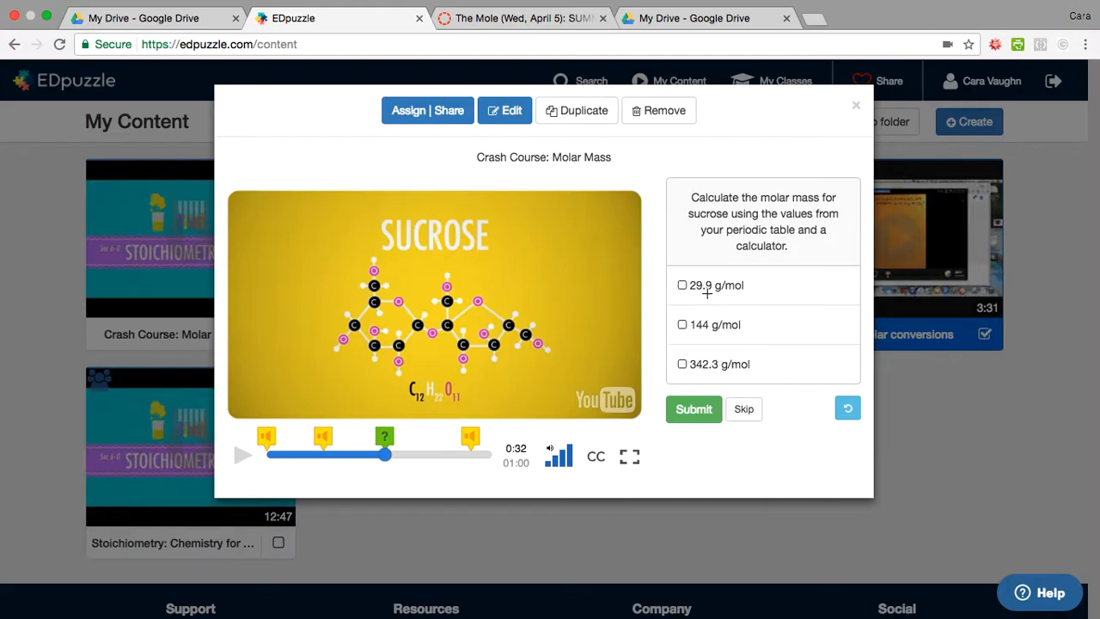
Submit 342.3 g/mol as the answer to the sucrose molar mass question, resume the video briefly and close the preview.
click(682, 363)
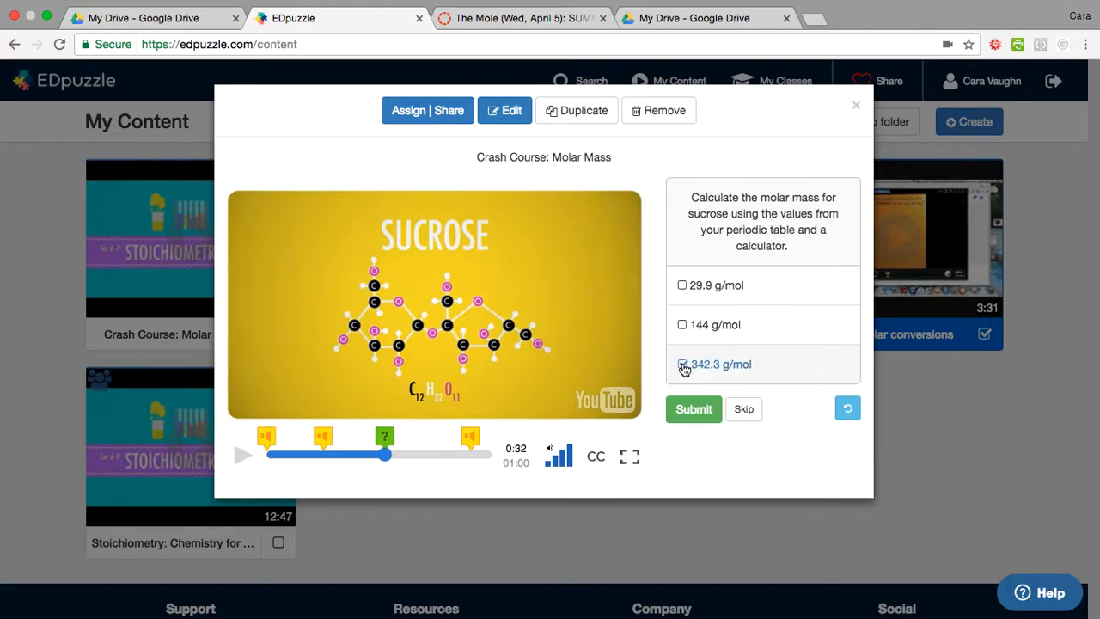
click(695, 410)
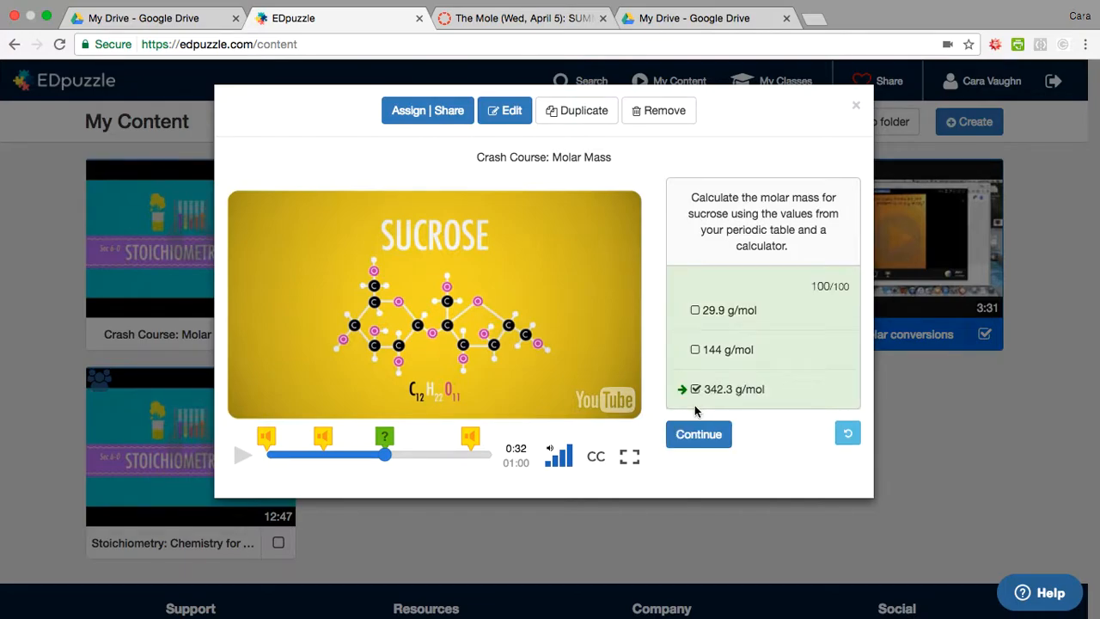
click(701, 433)
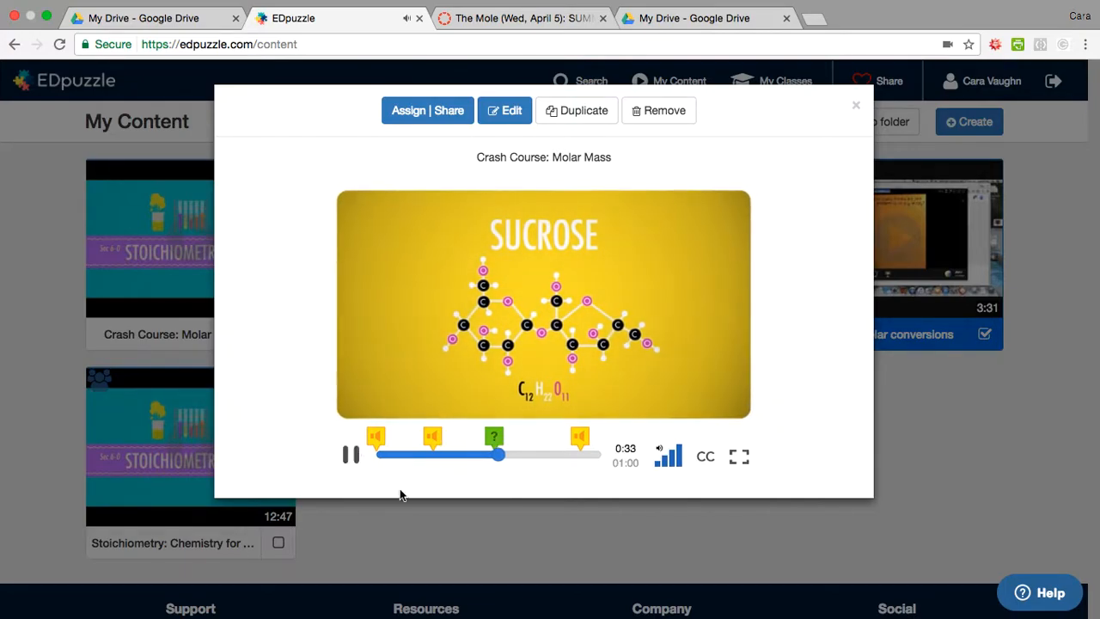
click(356, 455)
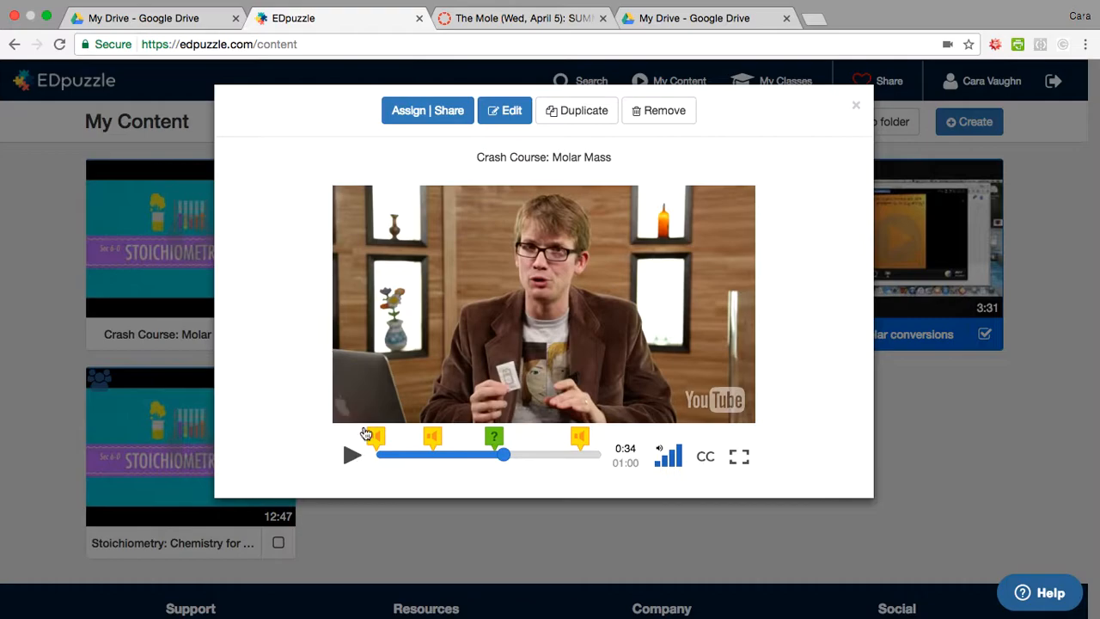
click(858, 109)
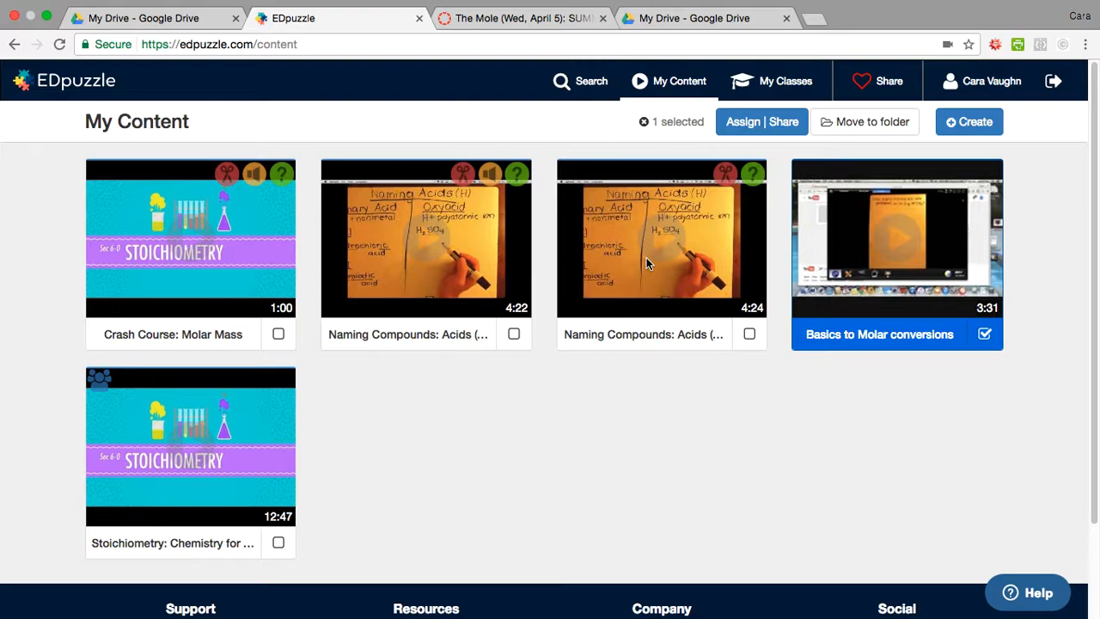
View the account profile page and return to My Content.
click(1012, 89)
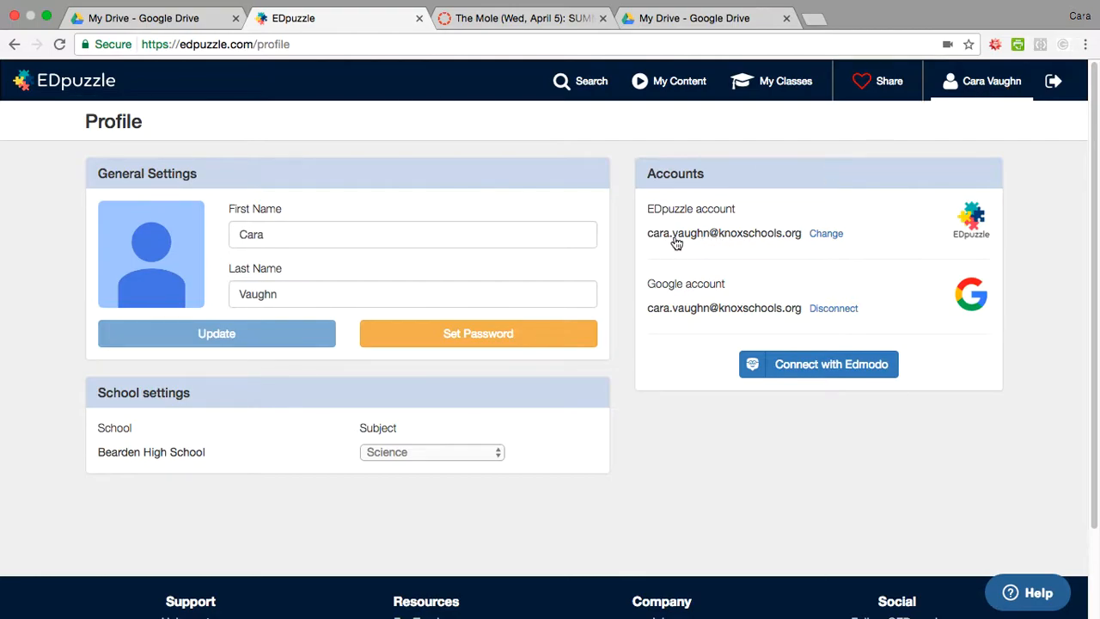
click(672, 86)
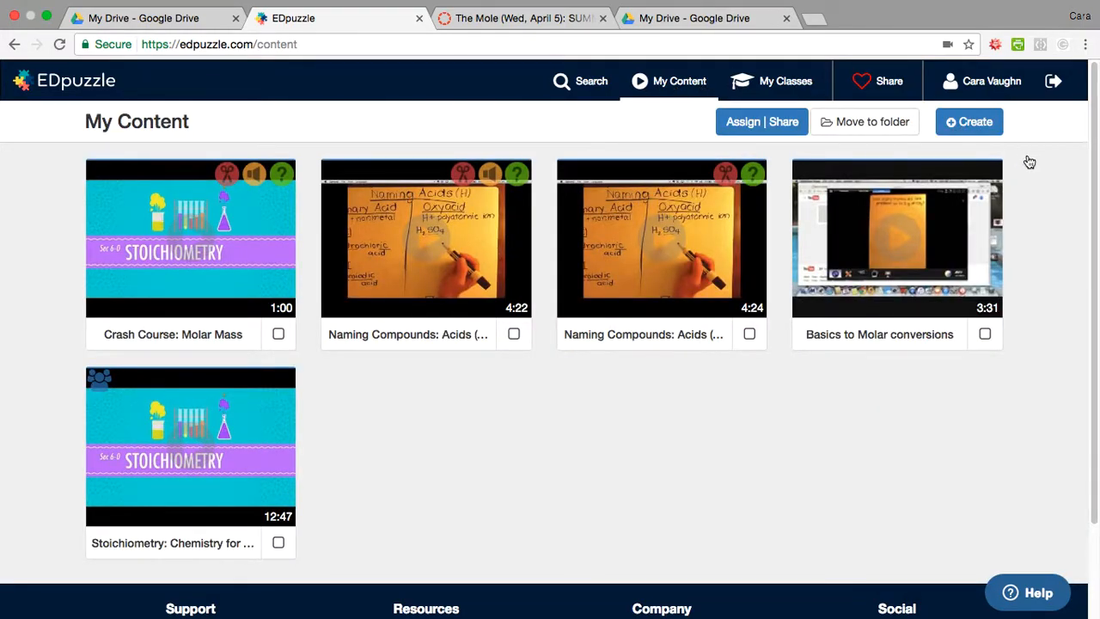
Start creating a new video and search the YouTube channel for "Crash course in chemistry, stoichiometry".
click(981, 129)
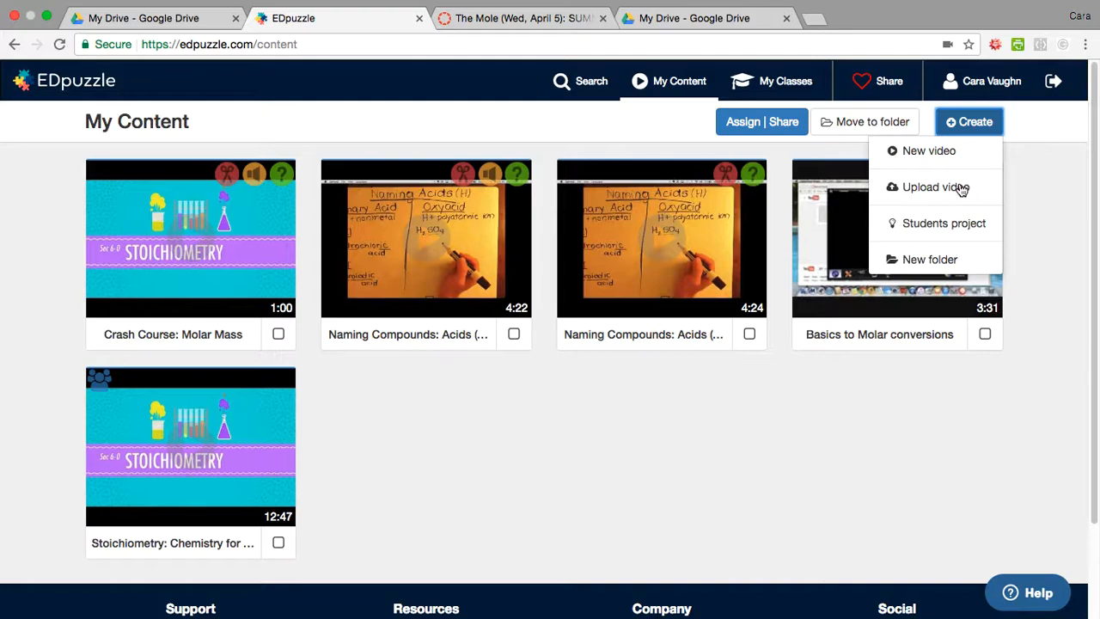
click(935, 152)
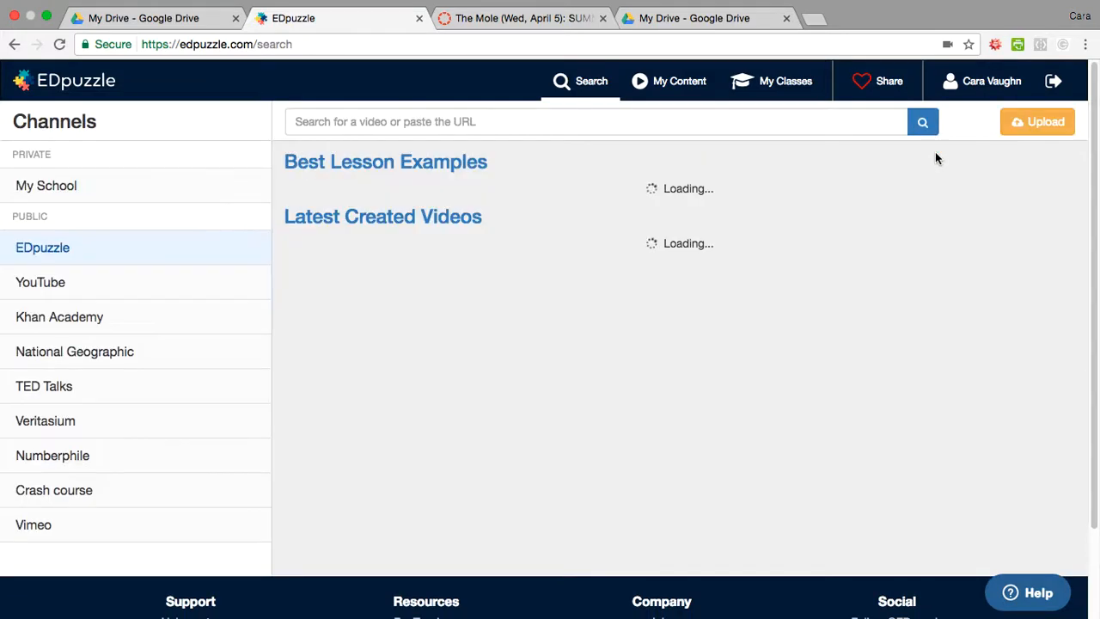
click(77, 297)
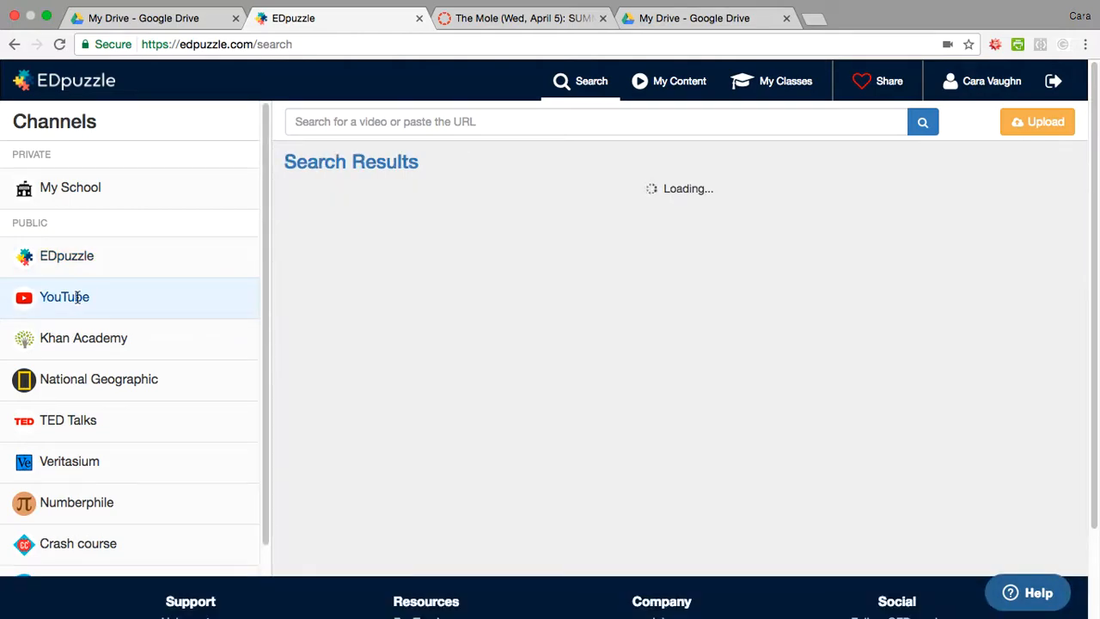
click(451, 128)
text(Crash )
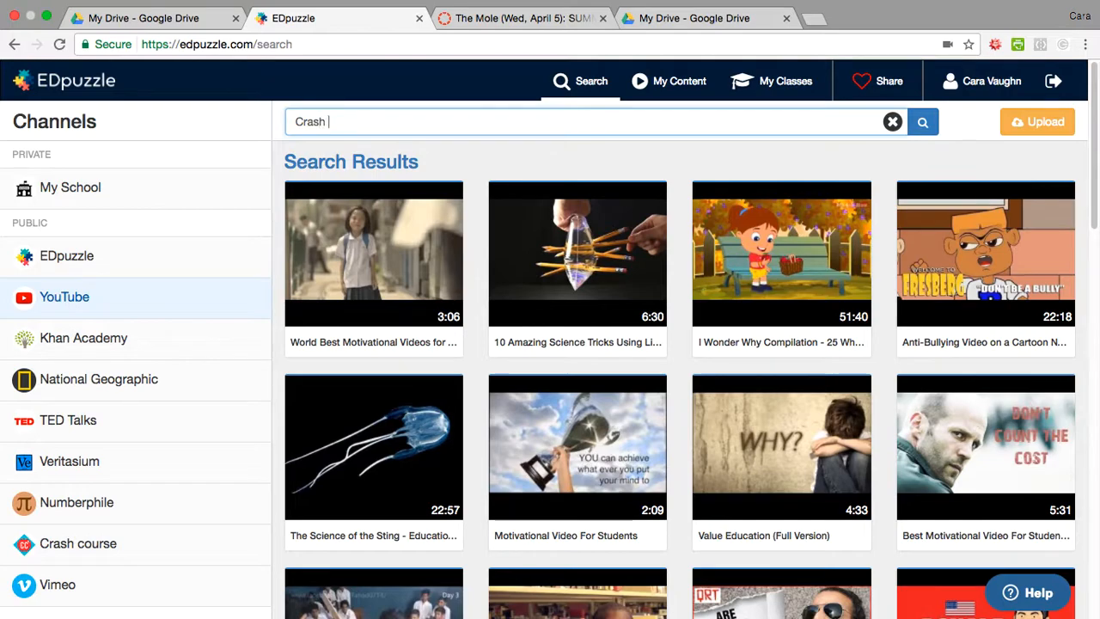
text(course in chemistry, sto)
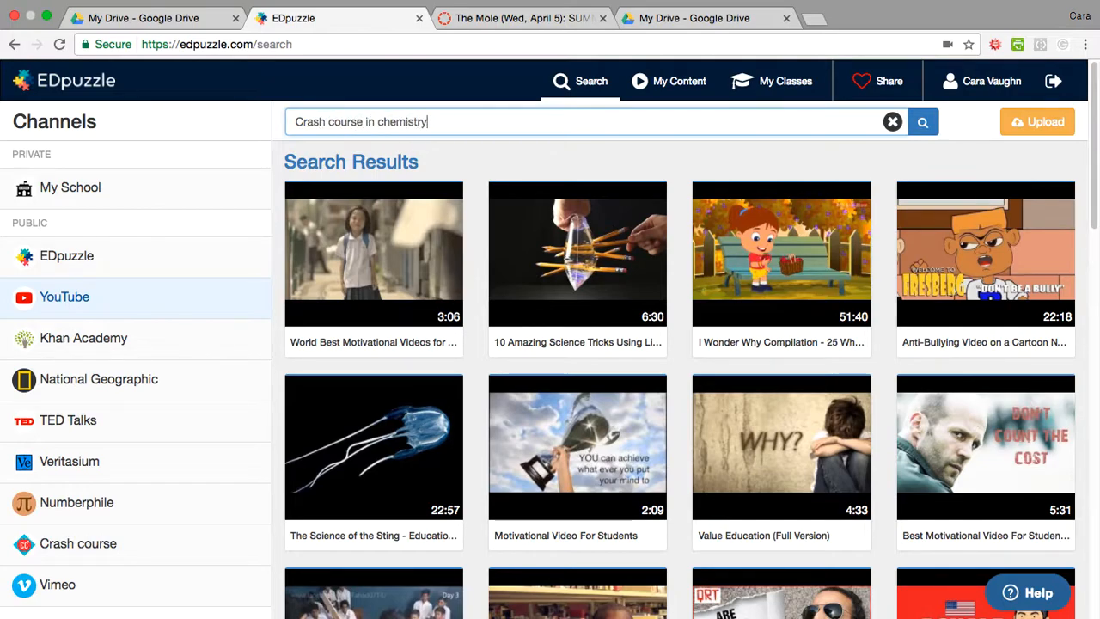
text(ichiometry)
key(Return)
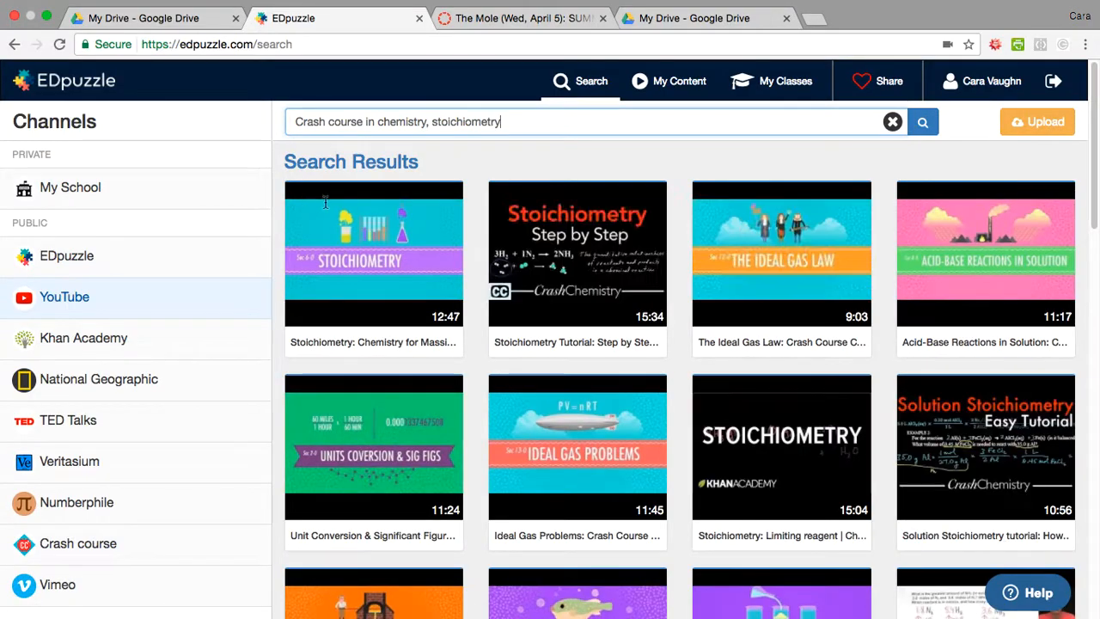
Open the Stoichiometry: Chemistry for Massive Creatures - Crash Course Chemistry #6 video for editing and crop it to 07:05–08:07.
click(401, 279)
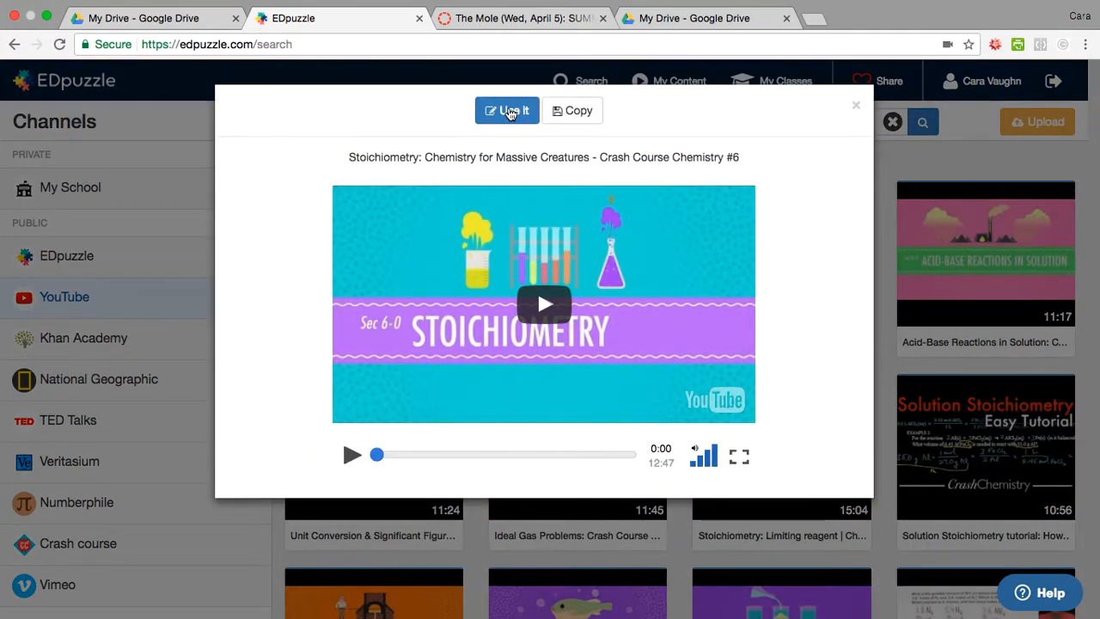
click(510, 113)
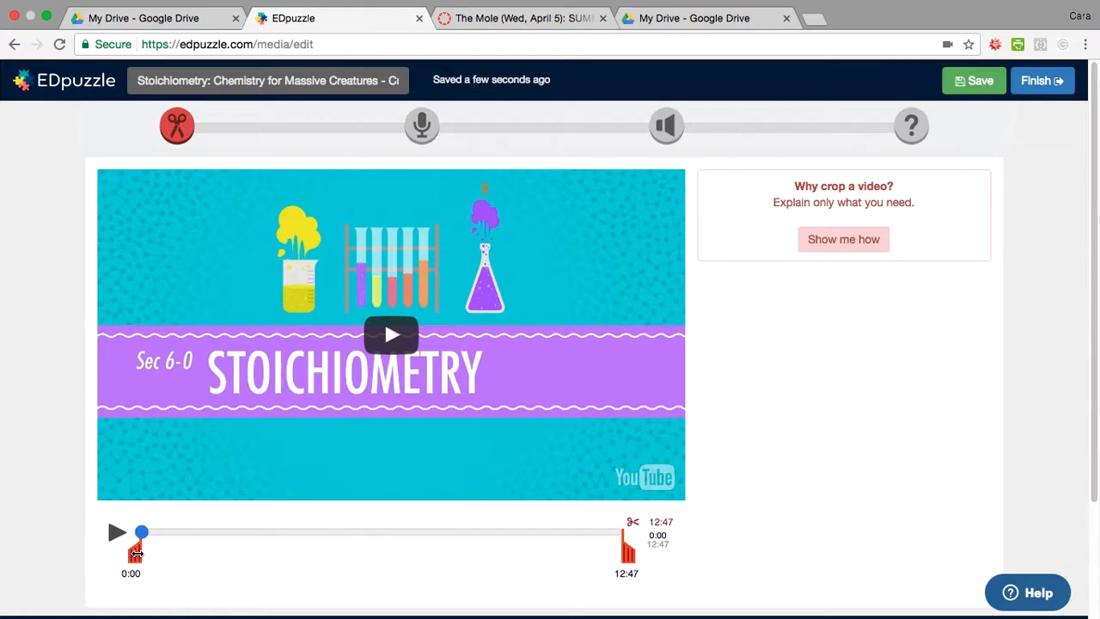
drag(137, 554, 402, 547)
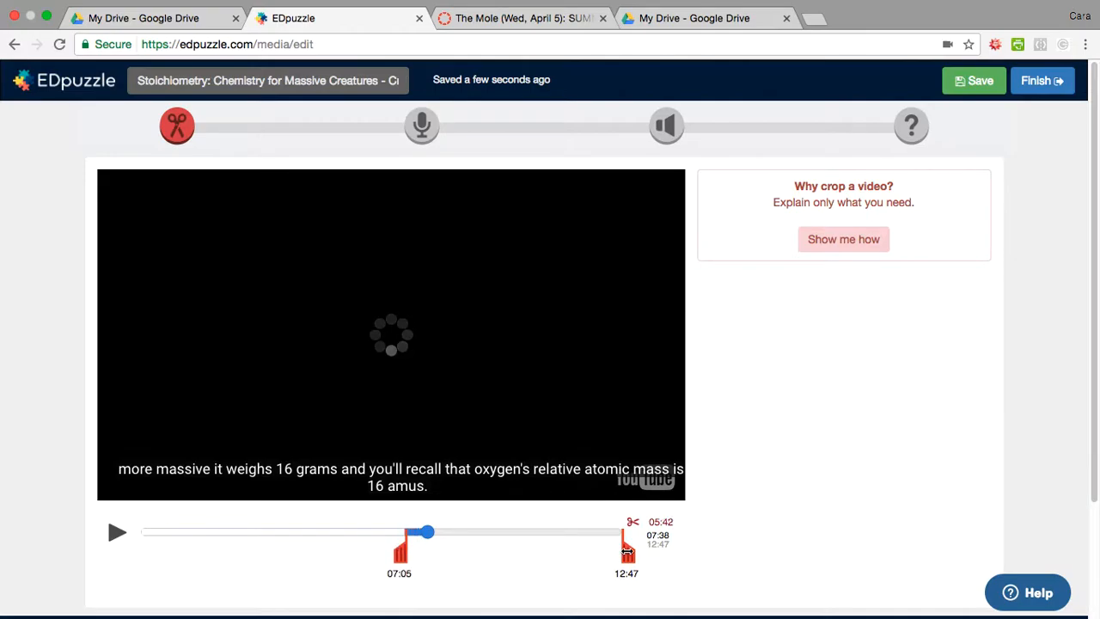
drag(628, 550, 411, 537)
click(424, 534)
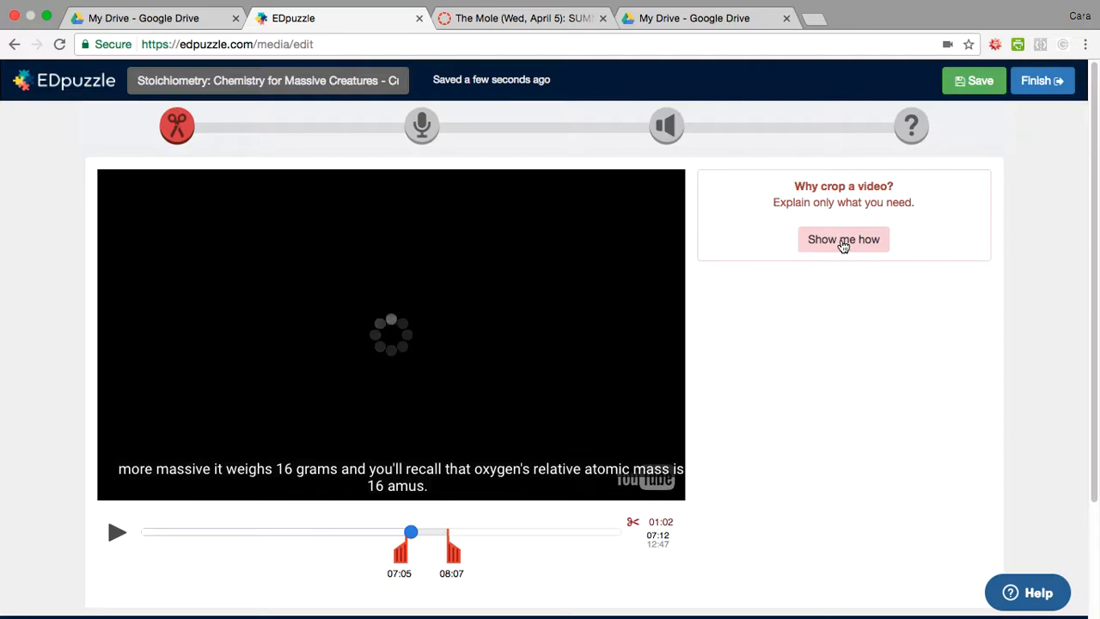
Go to the audio track stage and preview the start of the cropped video without recording a voice-over.
click(421, 129)
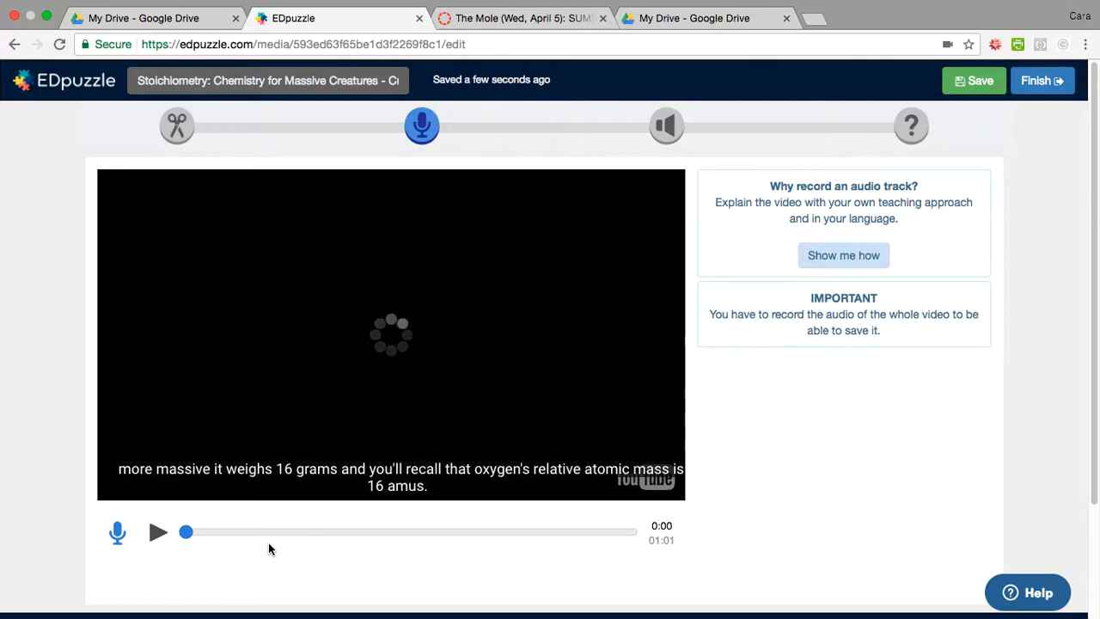
click(159, 535)
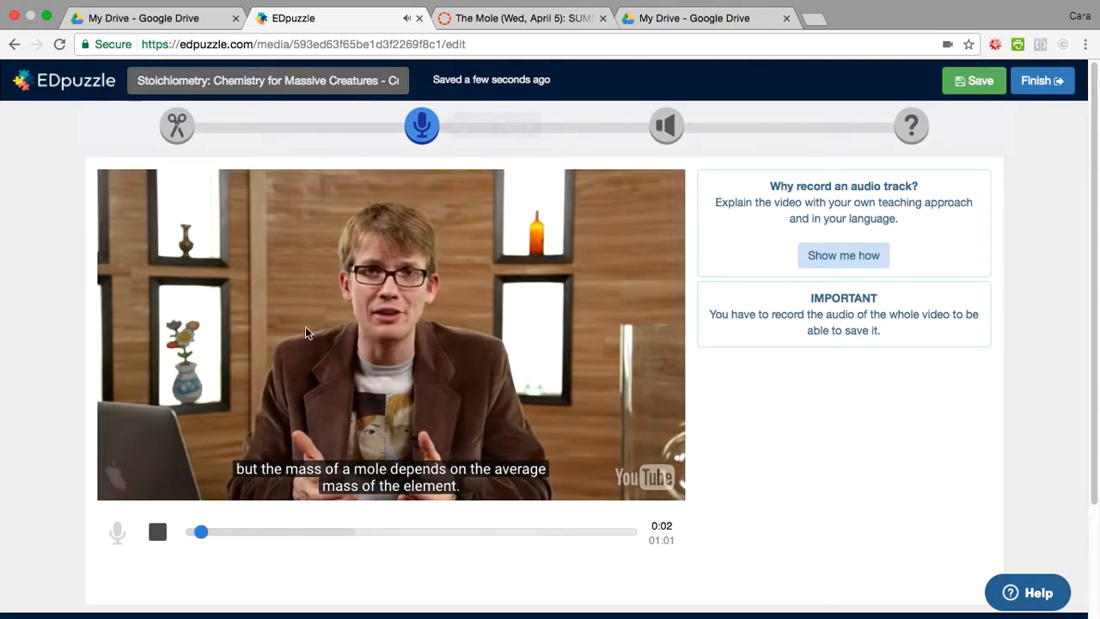
click(158, 536)
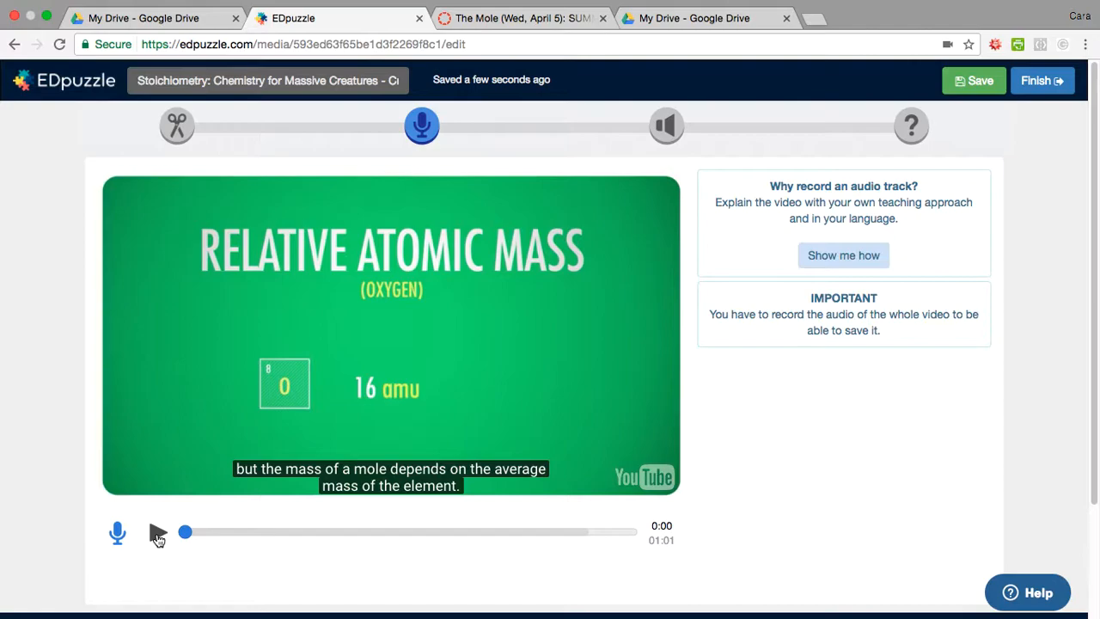
Record an audio note at 0:00 of the cropped video and play it back.
click(667, 126)
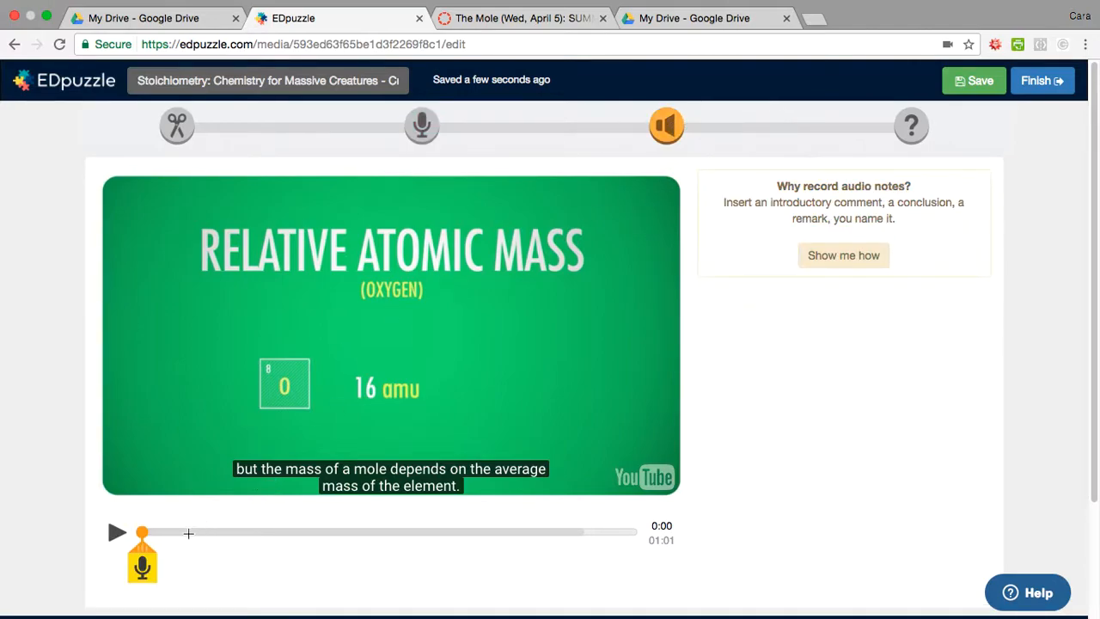
click(142, 567)
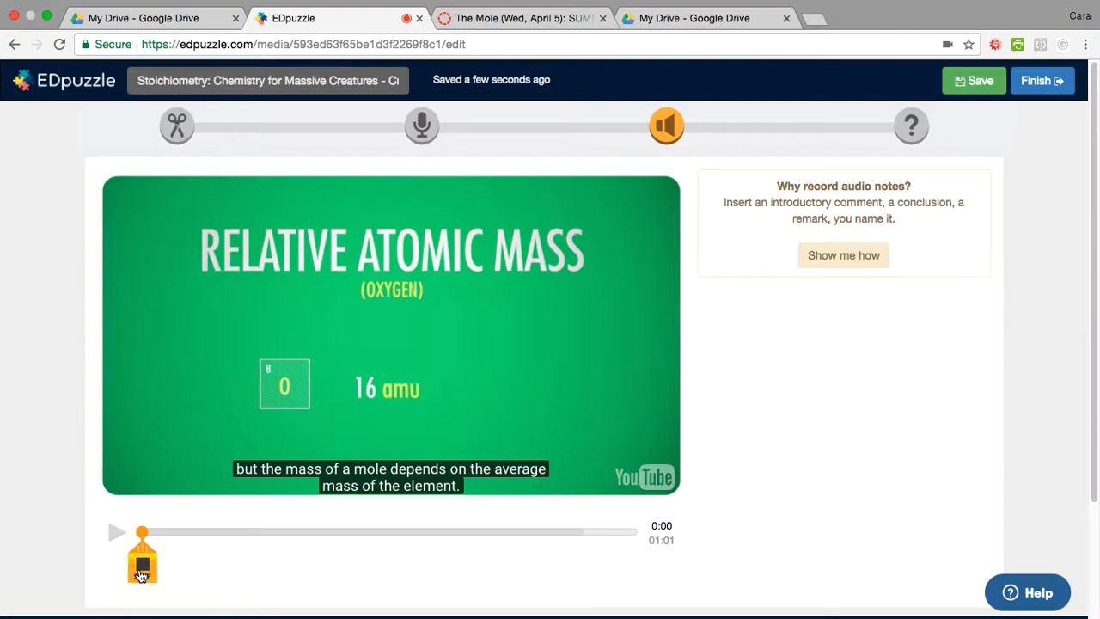
click(143, 569)
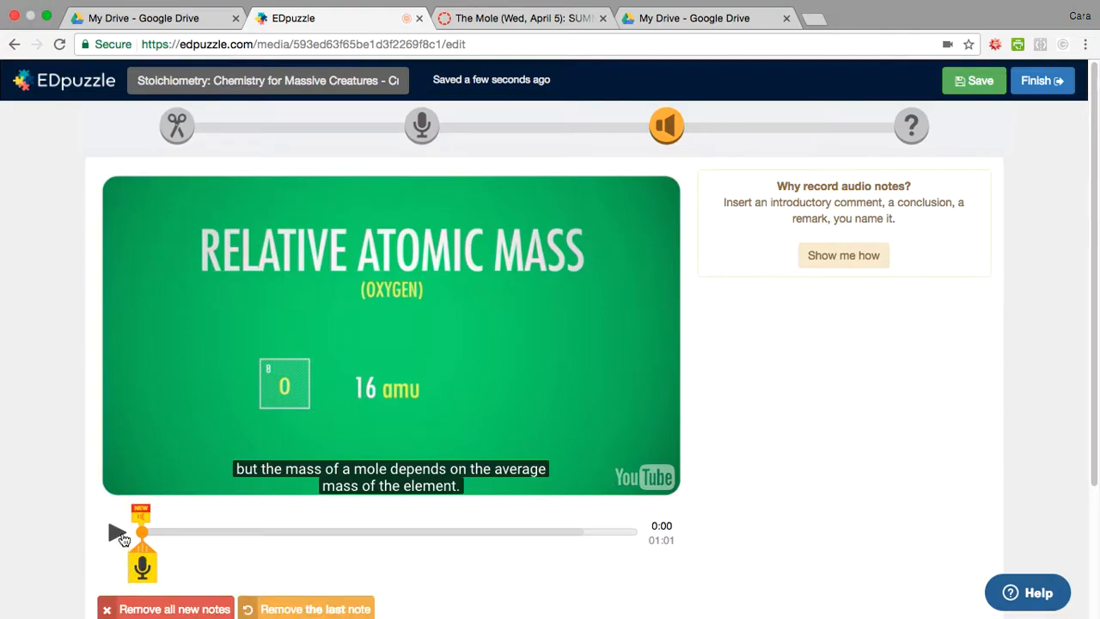
scroll(122, 533, down, 1)
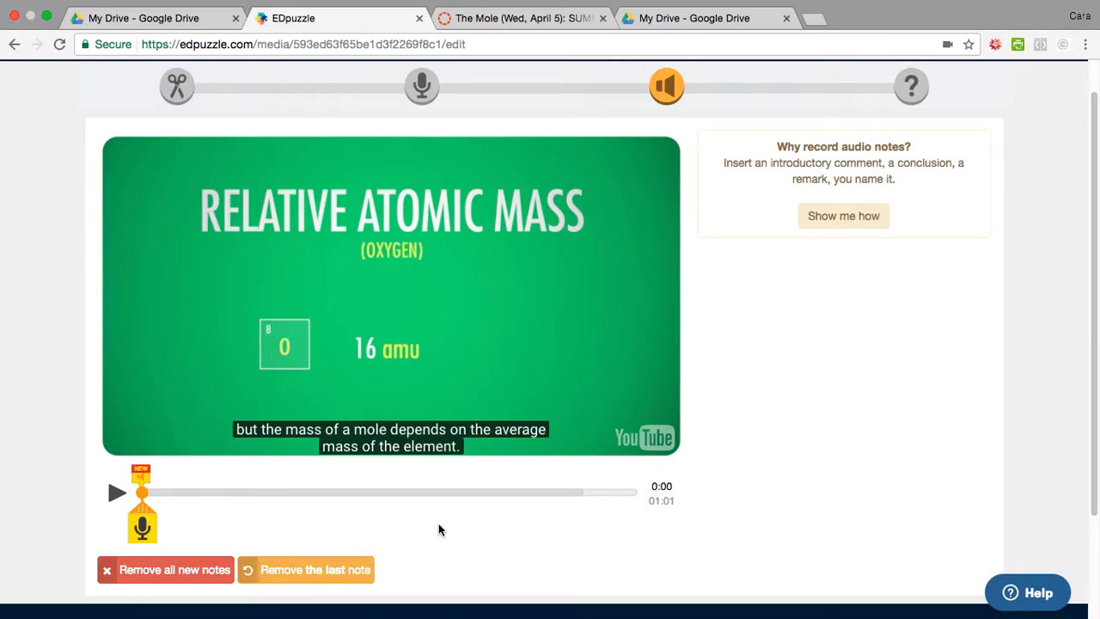
click(114, 498)
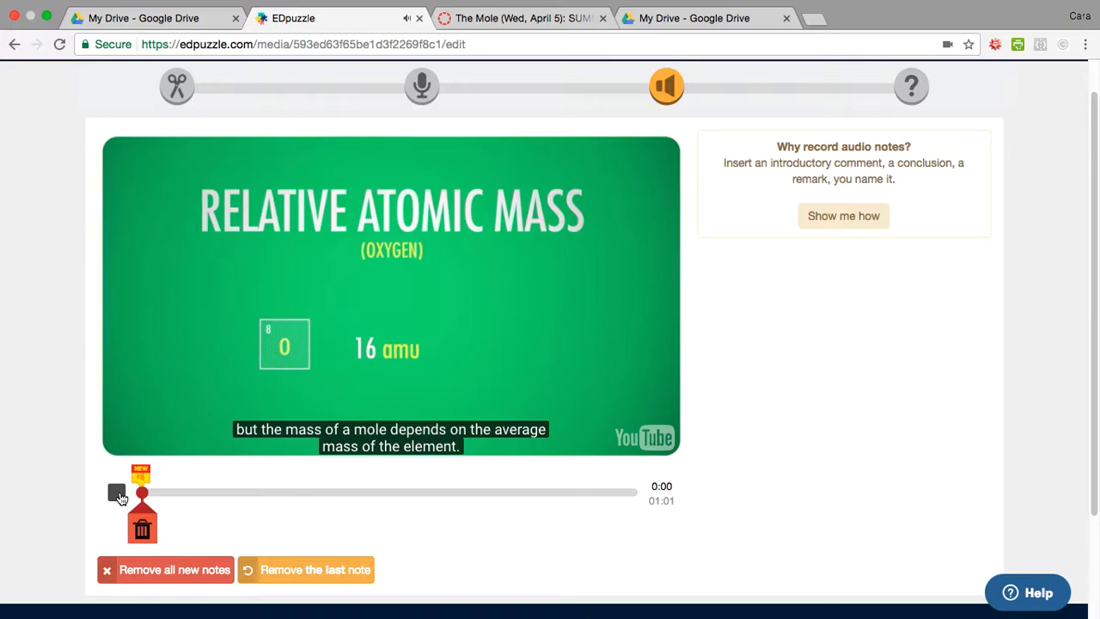
click(118, 496)
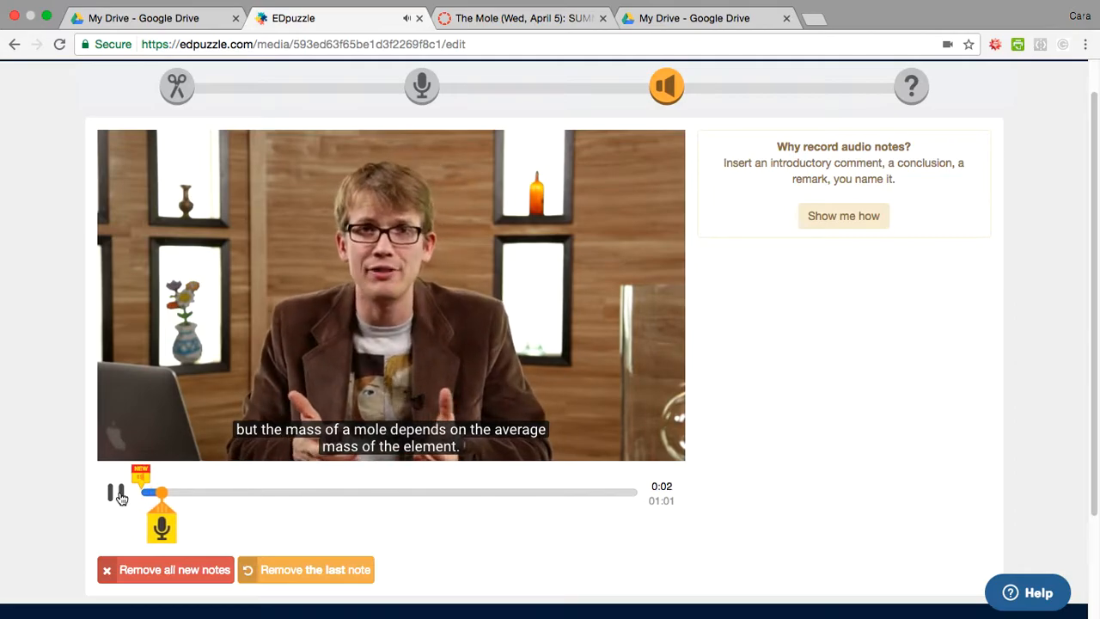
Pause the video, go to the quiz stage and insert a question at 0:03 reading "Type a question".
click(116, 495)
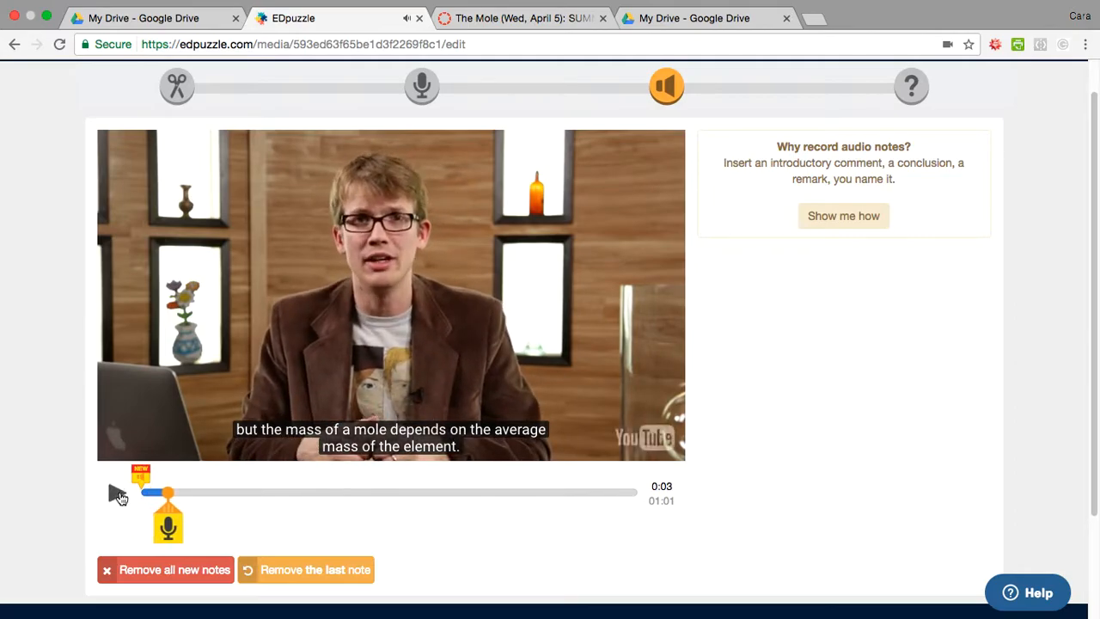
click(911, 88)
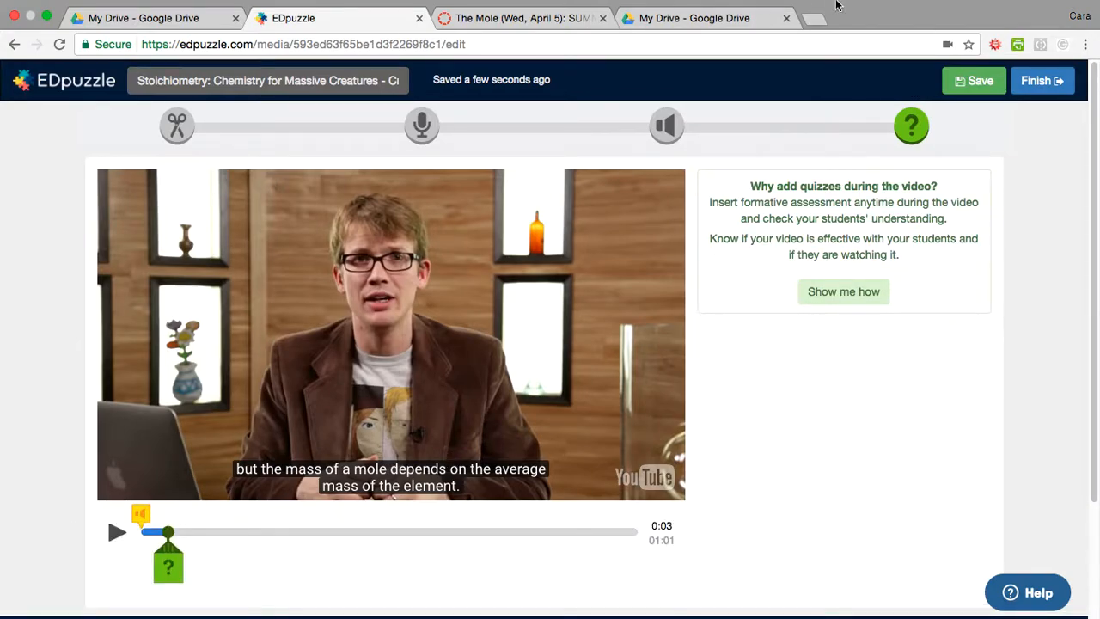
mouse_move(650, 10)
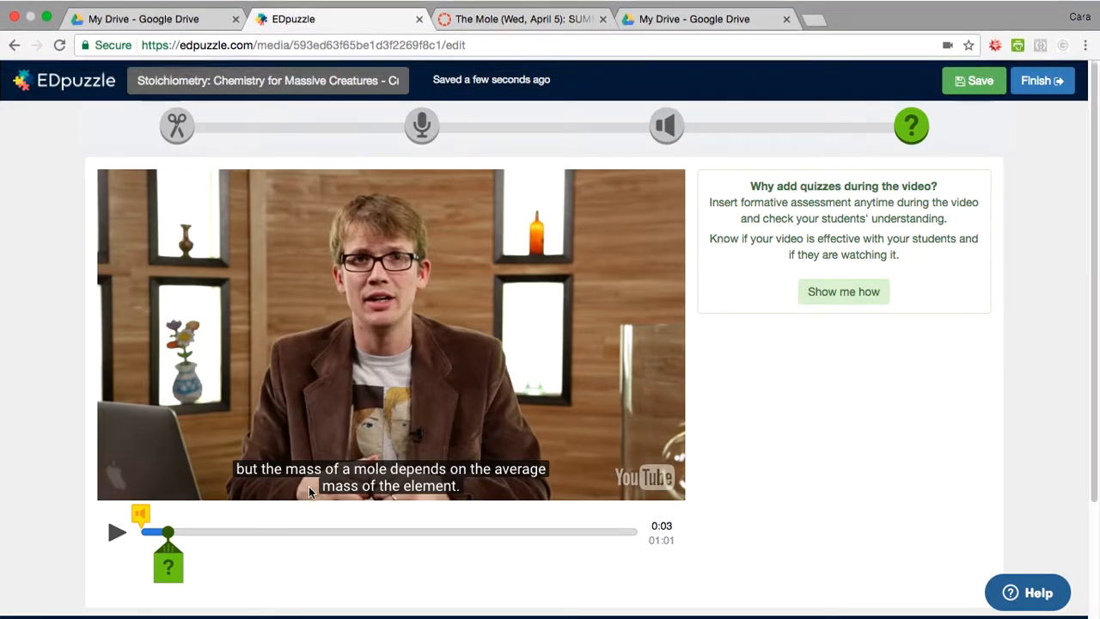
click(170, 567)
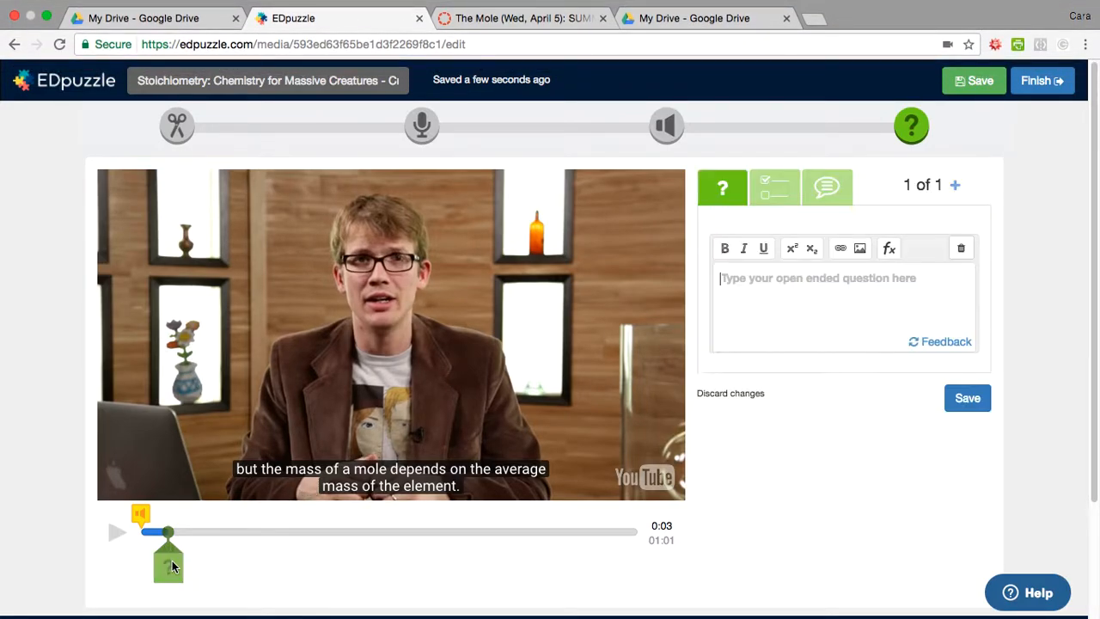
click(807, 281)
text(Type a question)
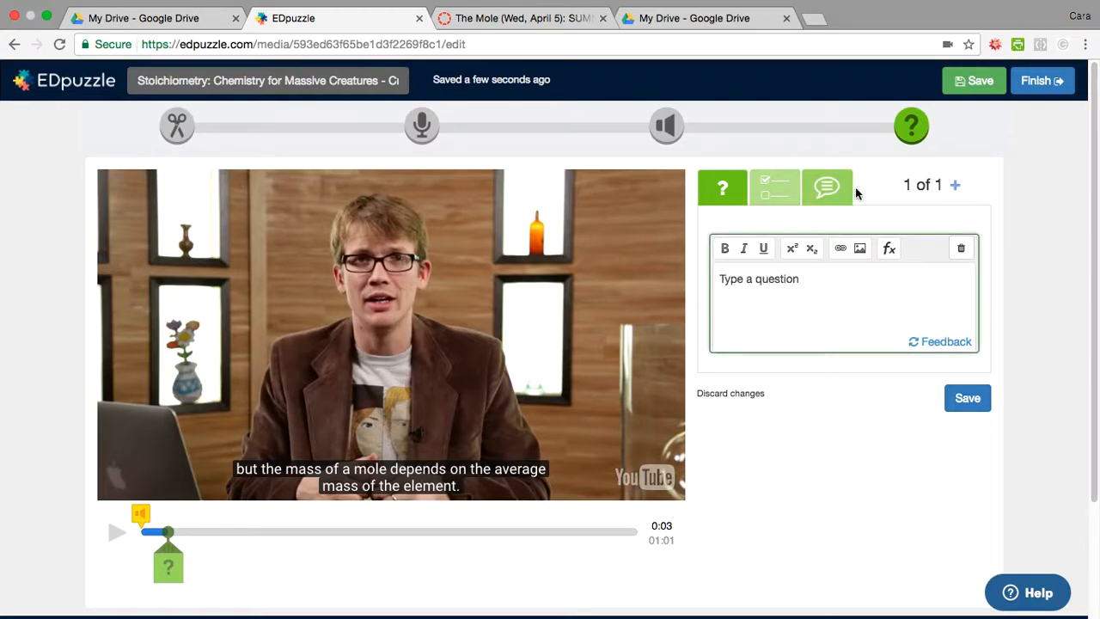
Make the question multiple choice with "Correct" as the right answer and "Incorrect" as the wrong one, and save it.
click(772, 185)
click(813, 440)
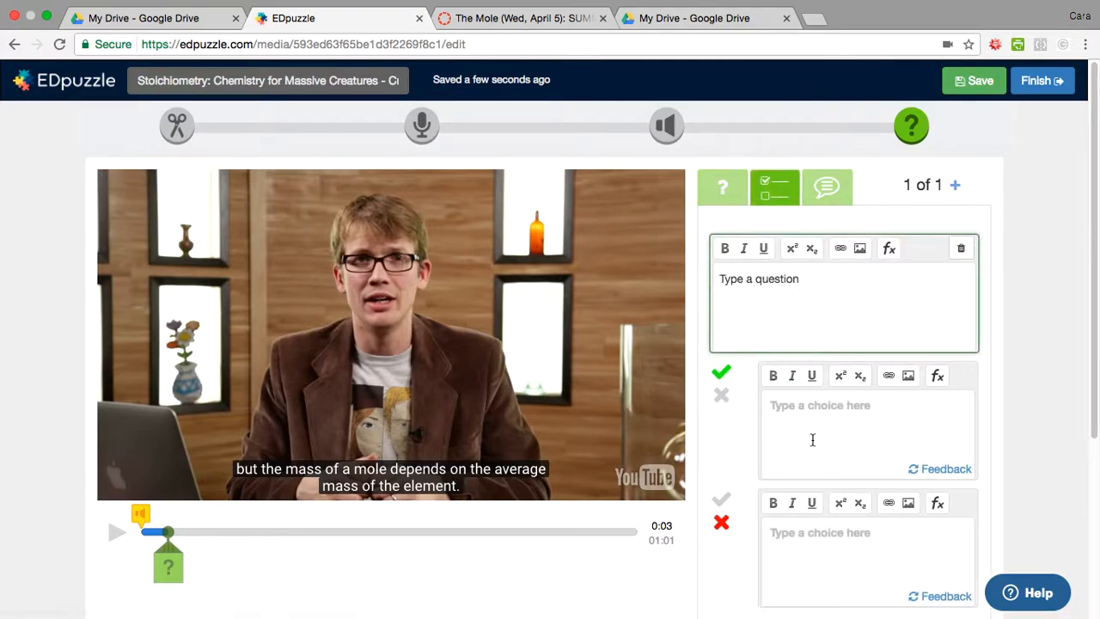
text(Correct)
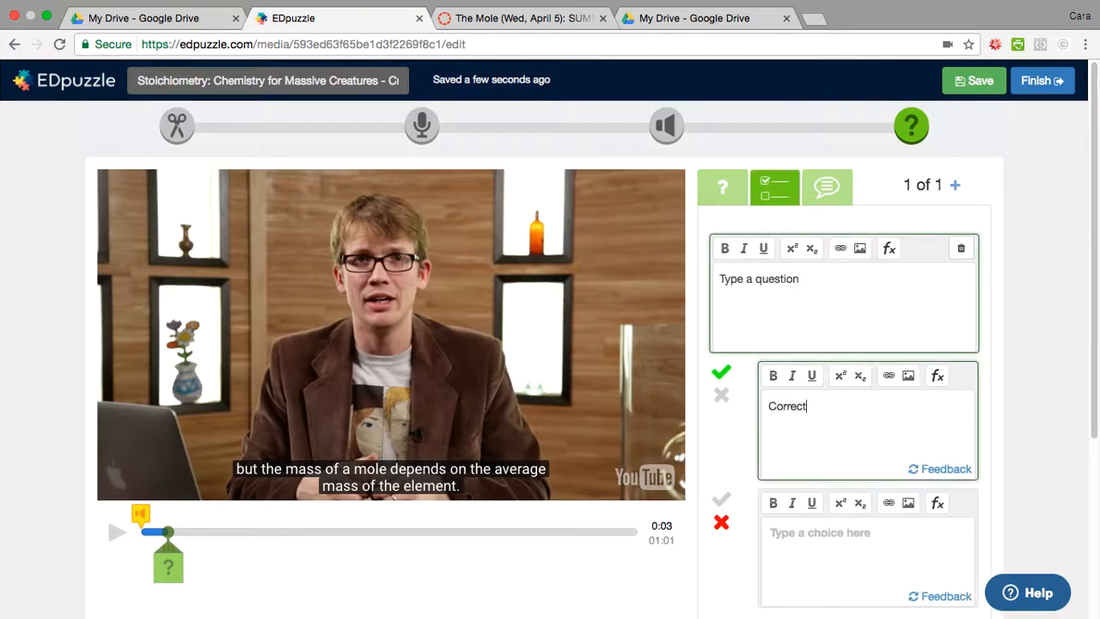
click(865, 559)
text(Incorrect)
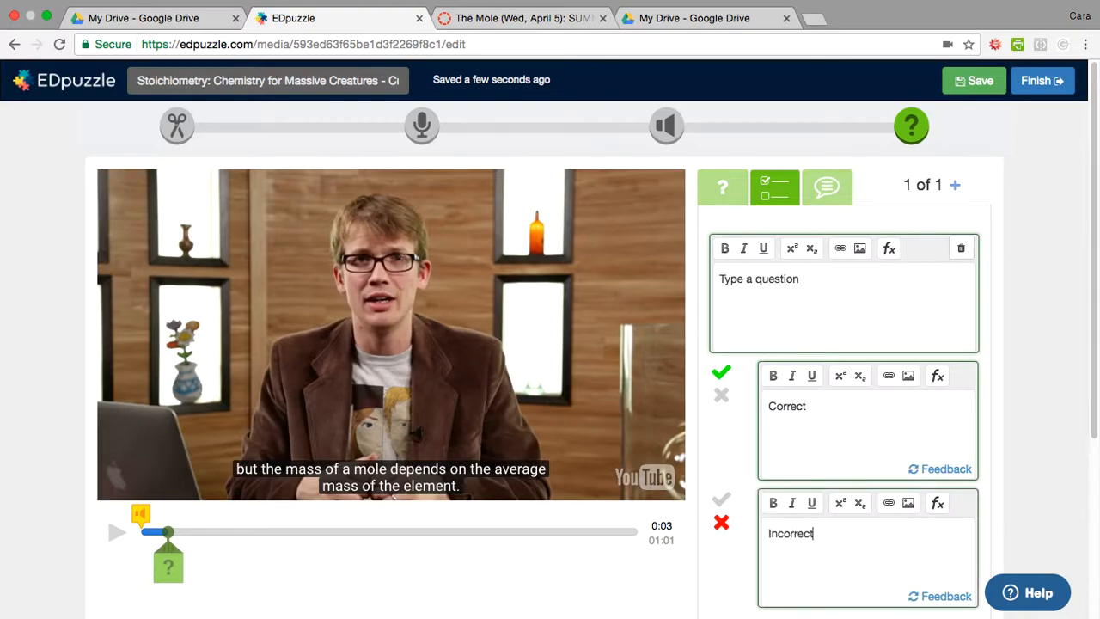
scroll(840, 525, down, 3)
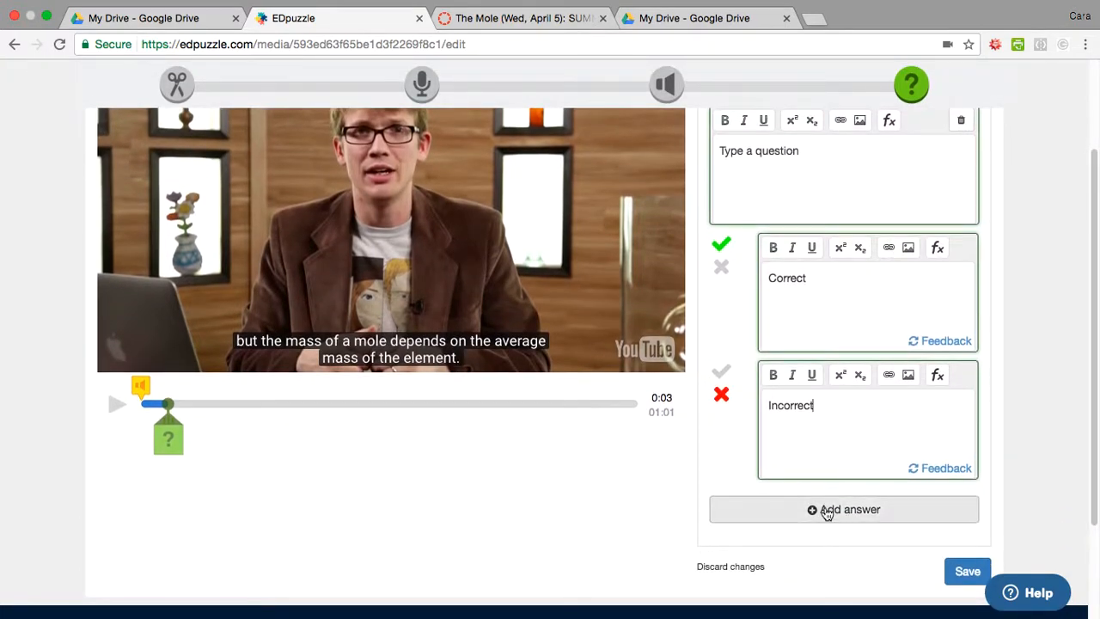
click(972, 572)
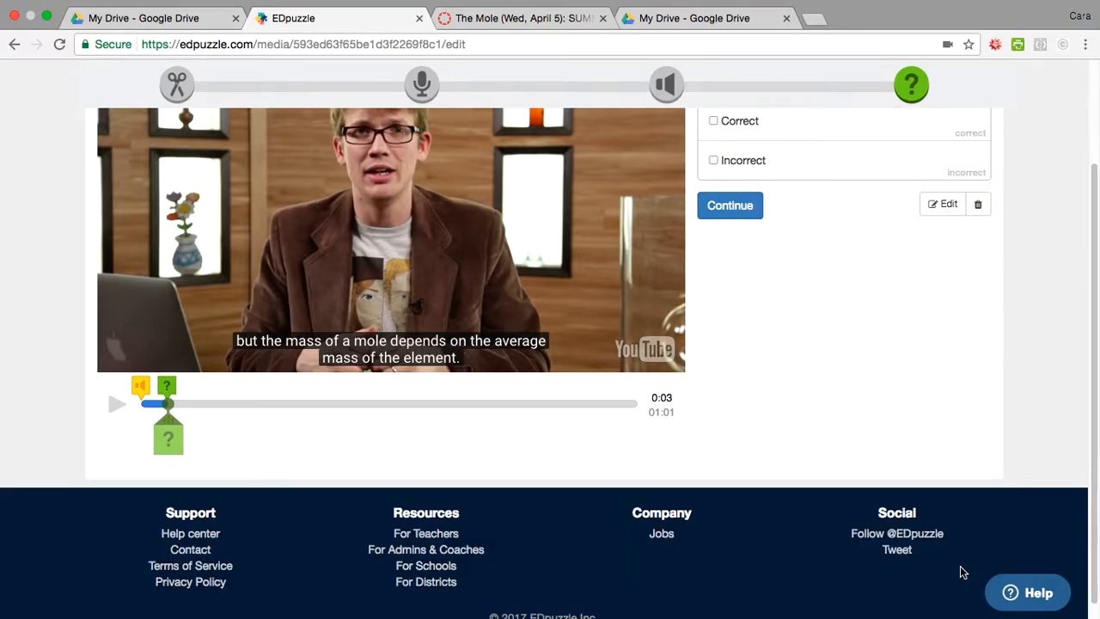
scroll(890, 333, up, 3)
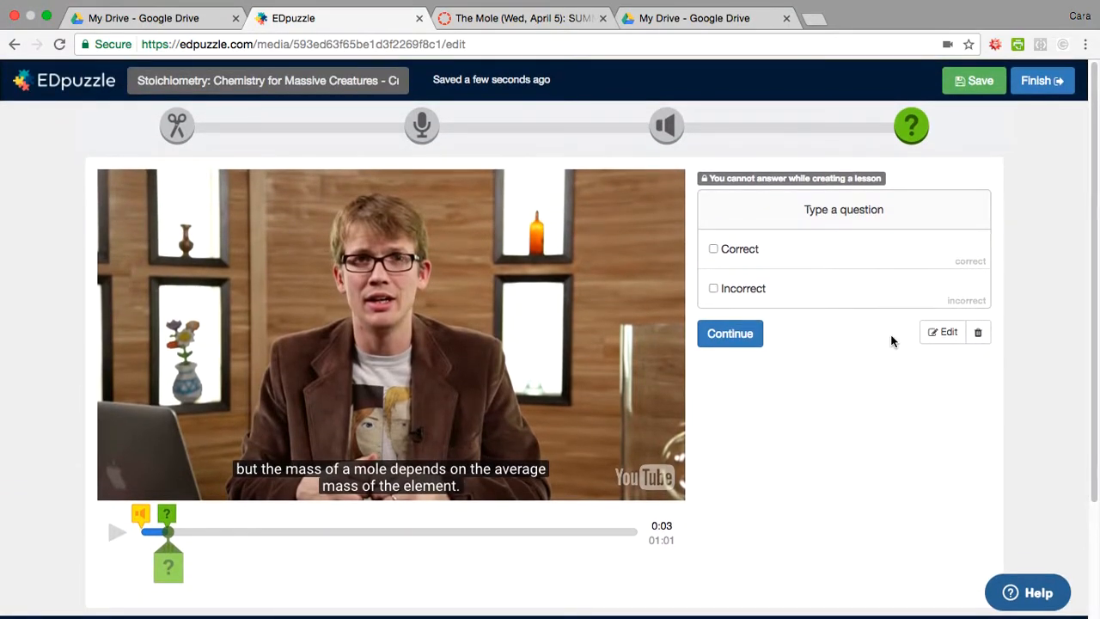
Resume the video past the saved question and start another open-ended question at 0:07.
click(733, 333)
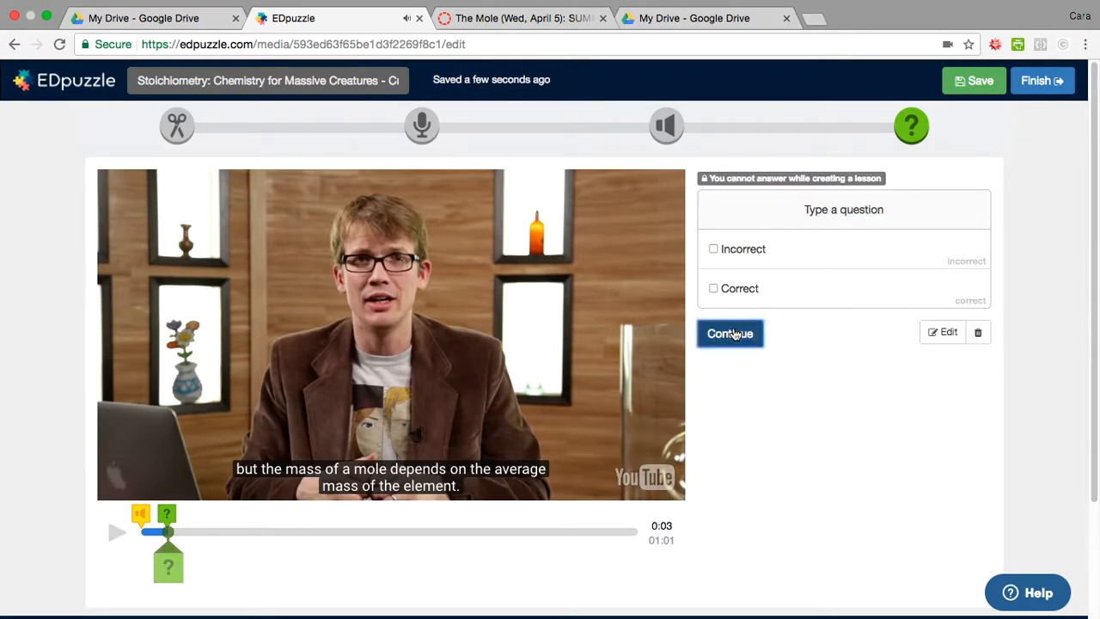
click(733, 334)
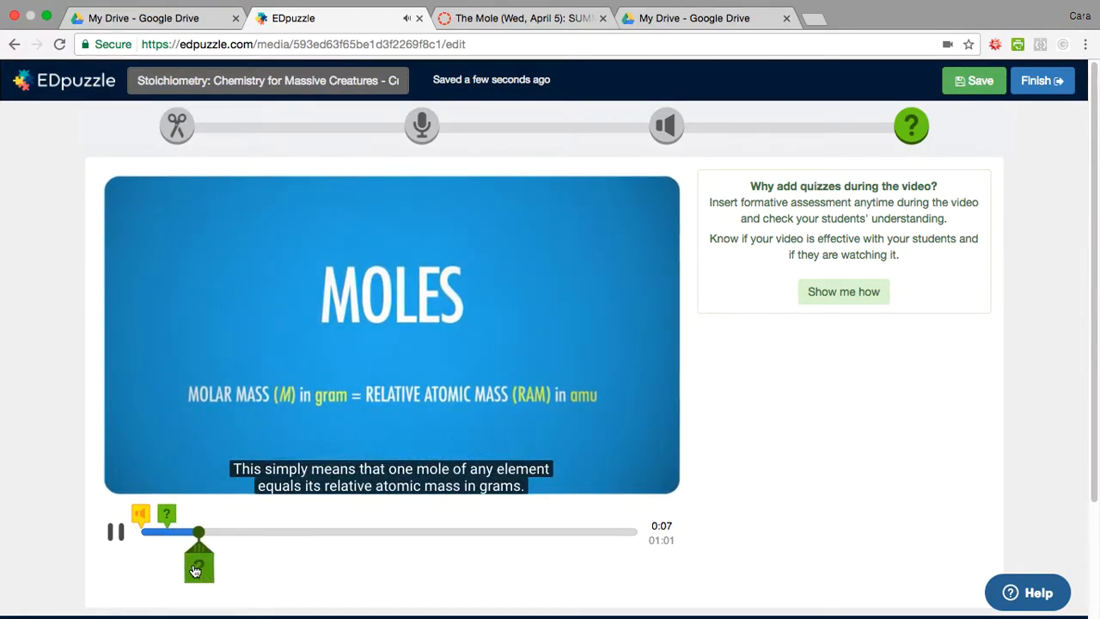
click(194, 565)
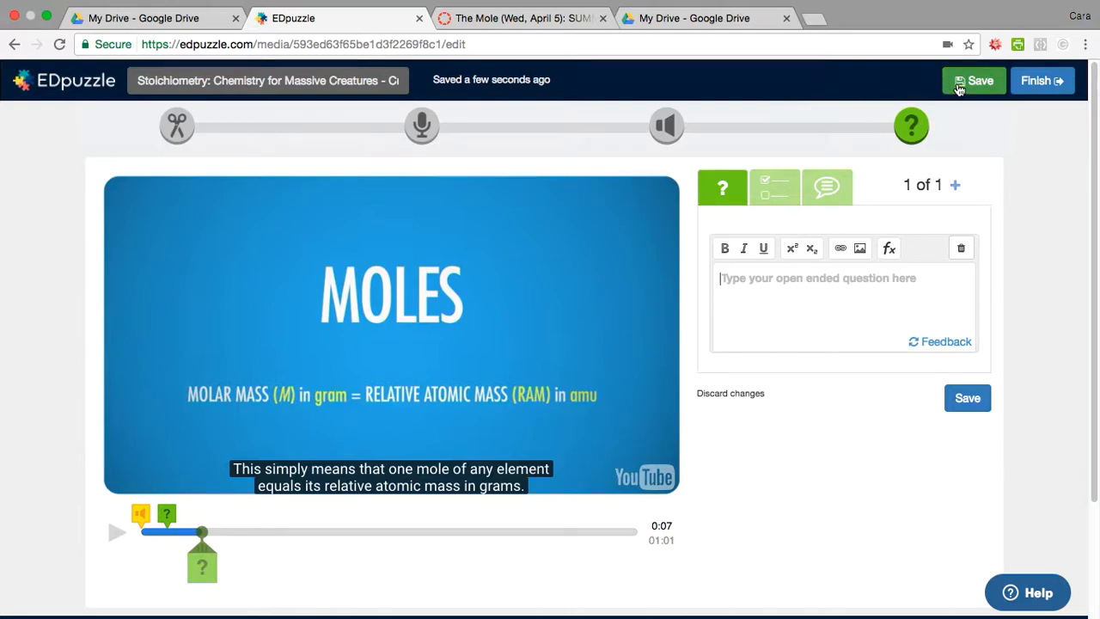
Finish the lesson and copy its medium-size embed code from the option for sharing with anyone.
click(1058, 85)
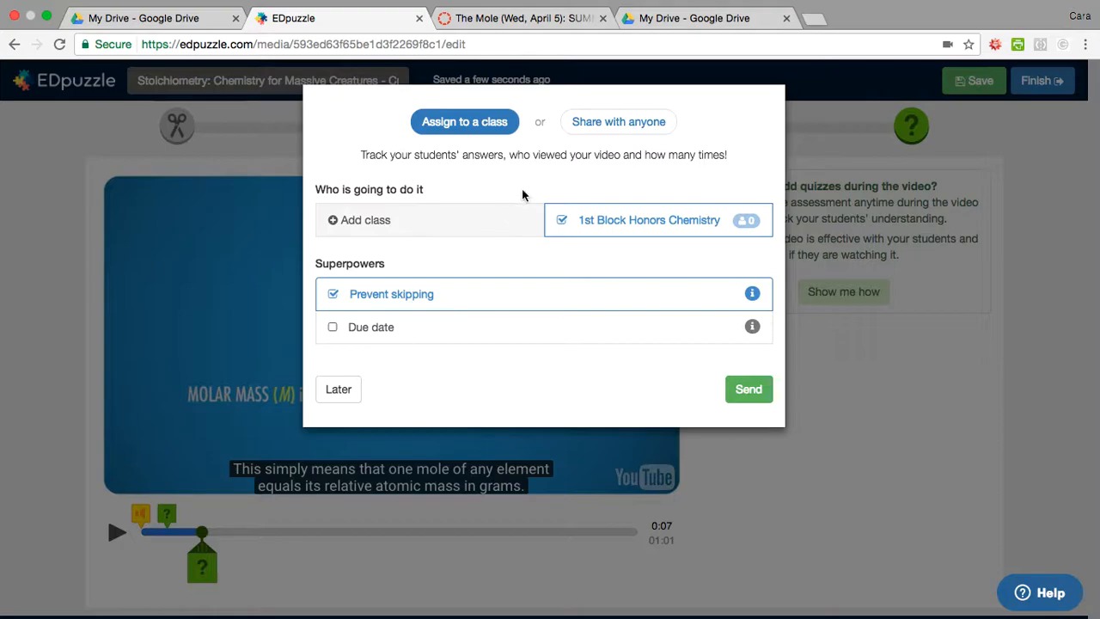
click(607, 126)
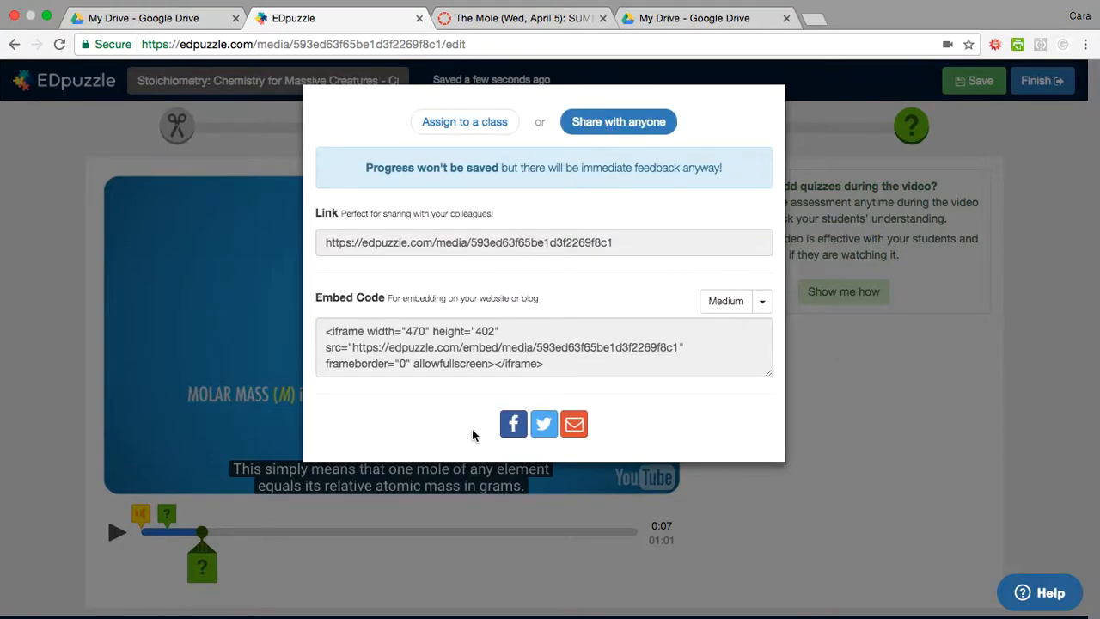
click(485, 351)
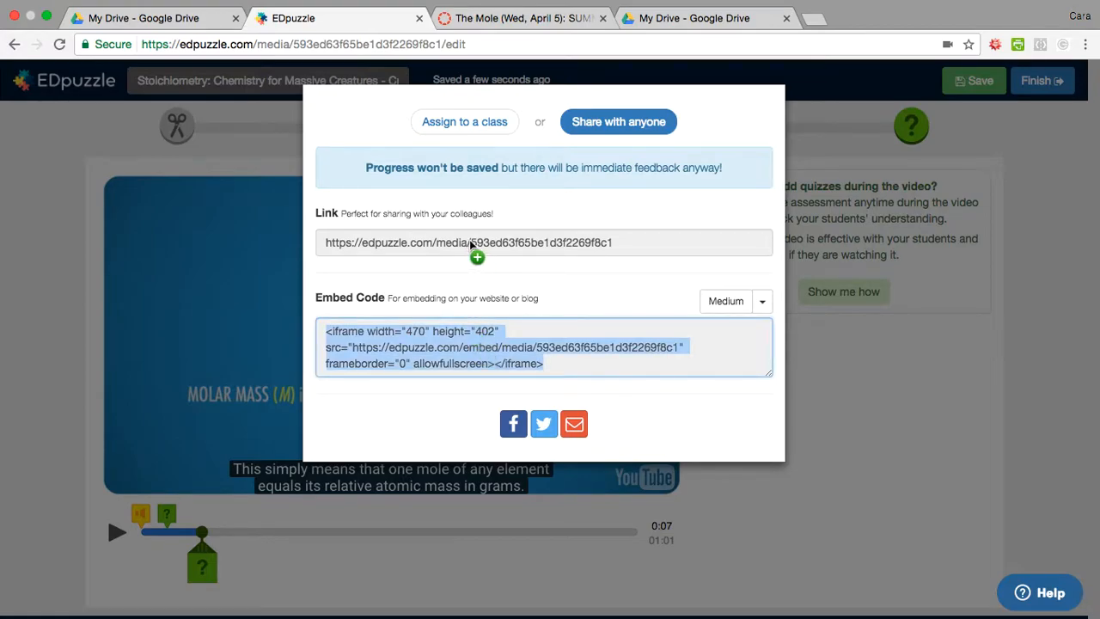
right_click(500, 356)
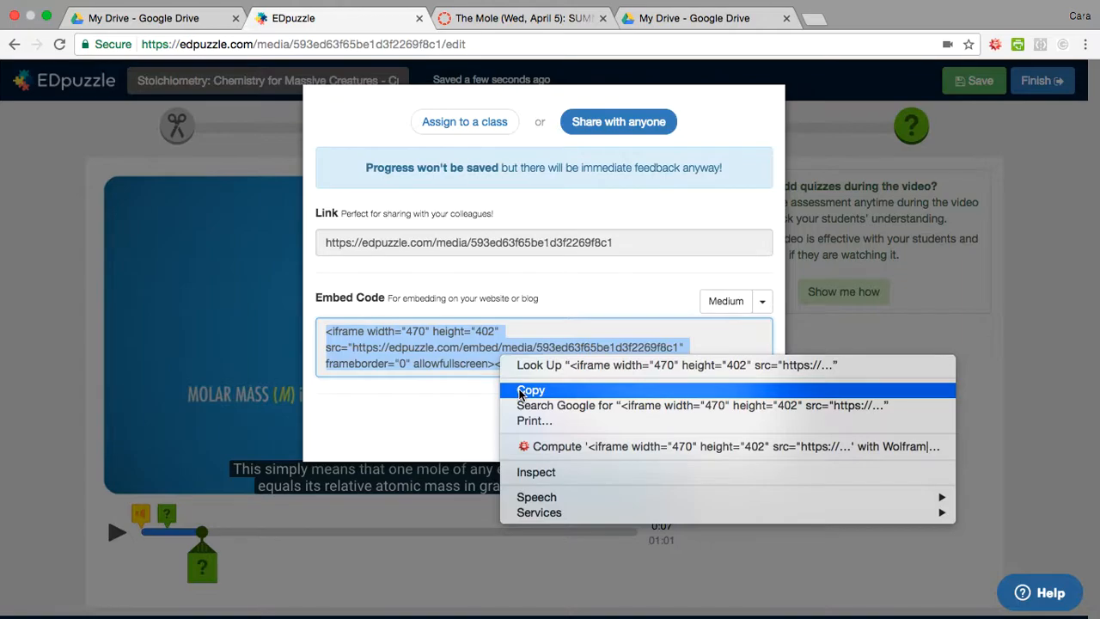
click(533, 454)
Switch to the Canvas page The Mole (Wed, April 5), examine the Part 2 video embed in its HTML source, and save the page.
click(506, 19)
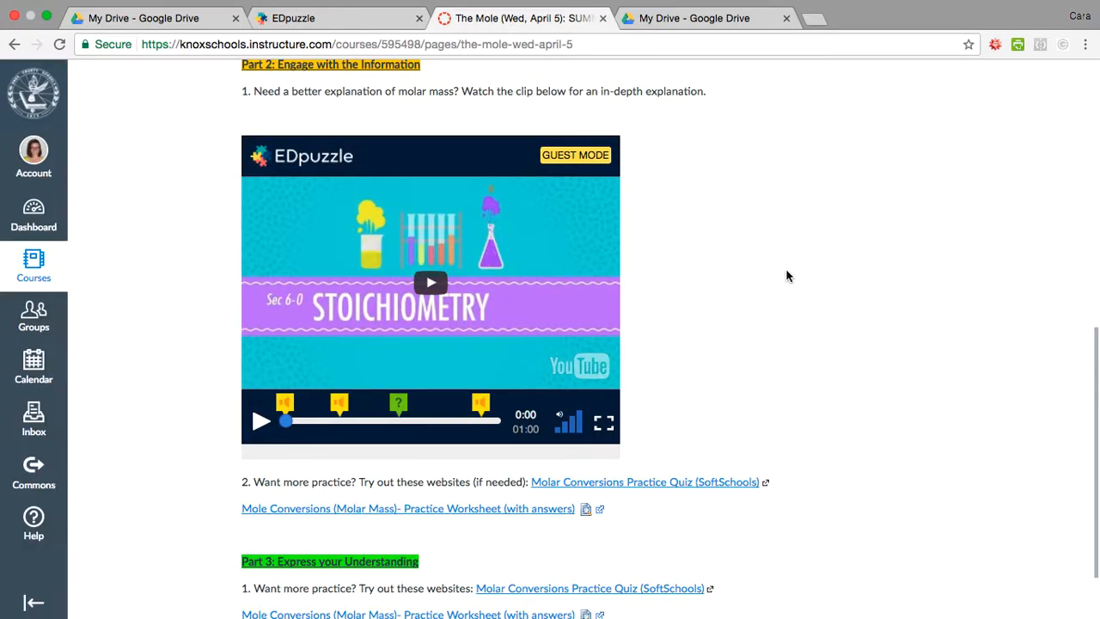
scroll(788, 275, up, 10)
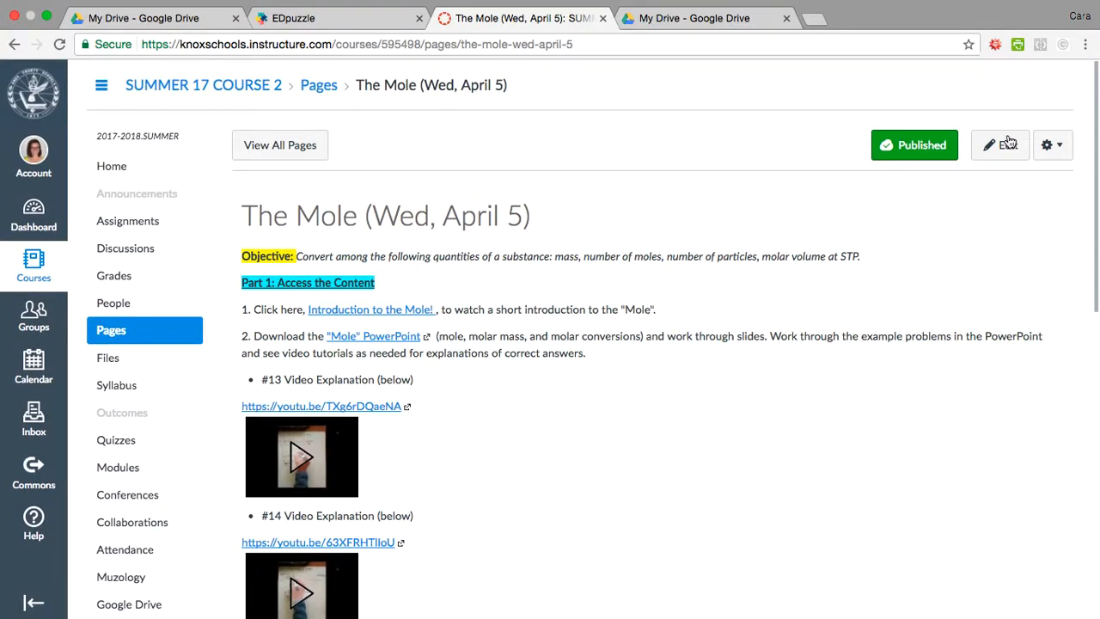
click(1002, 145)
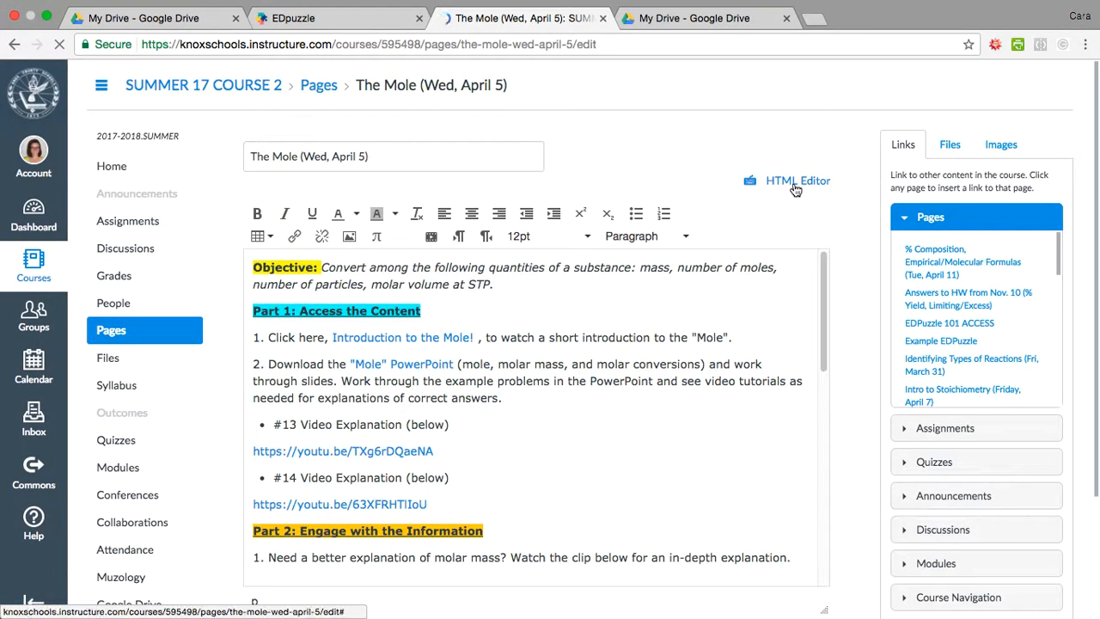
click(795, 184)
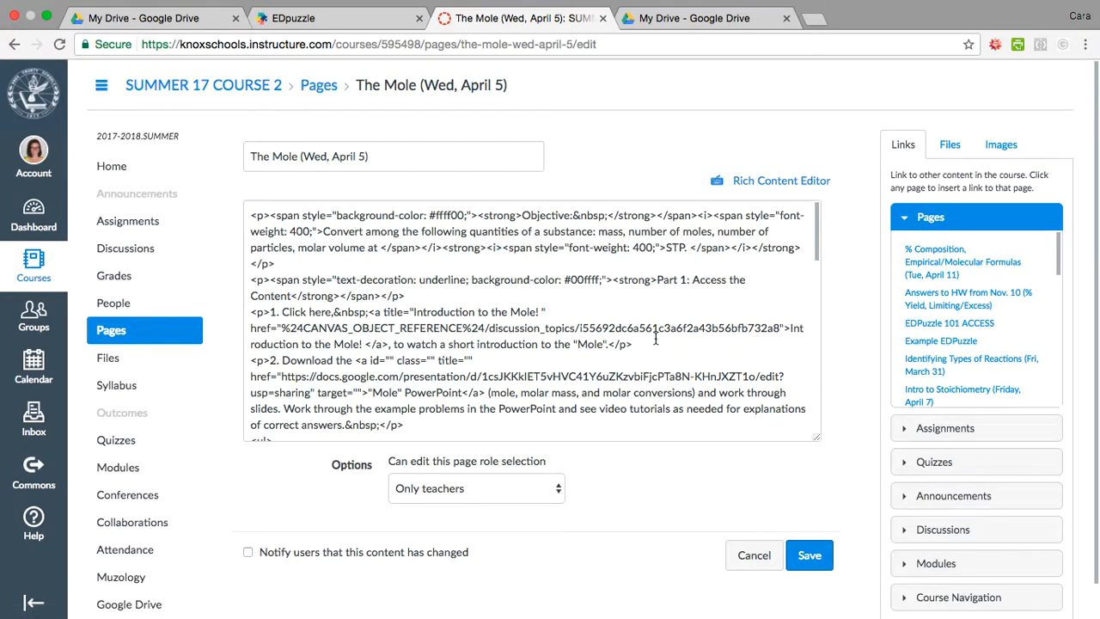
scroll(518, 374, down, 5)
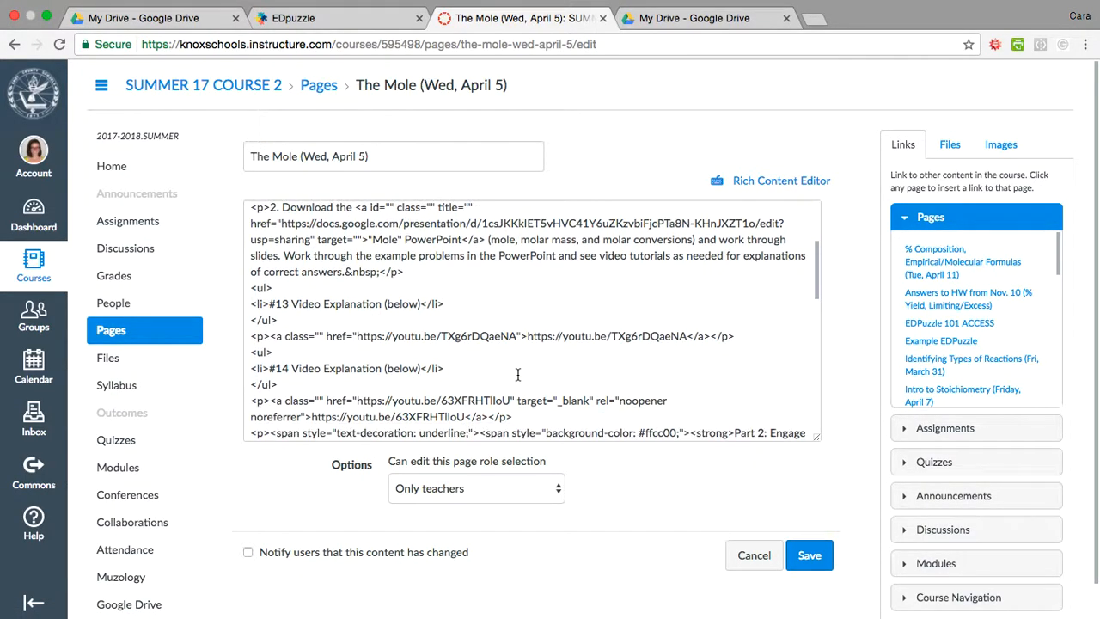
click(823, 557)
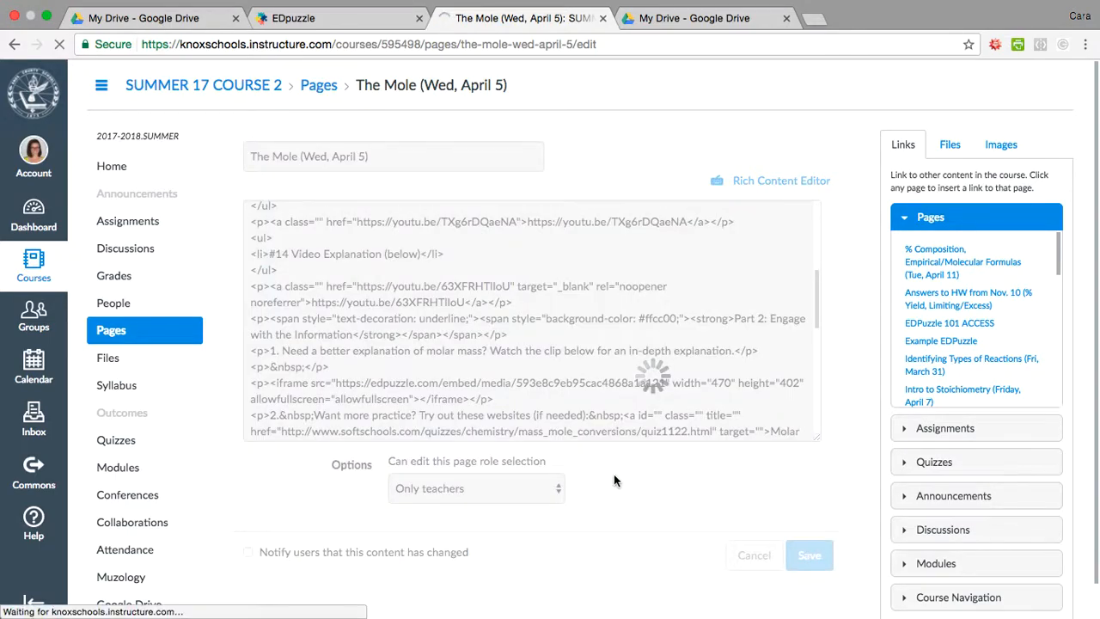
scroll(614, 481, down, 10)
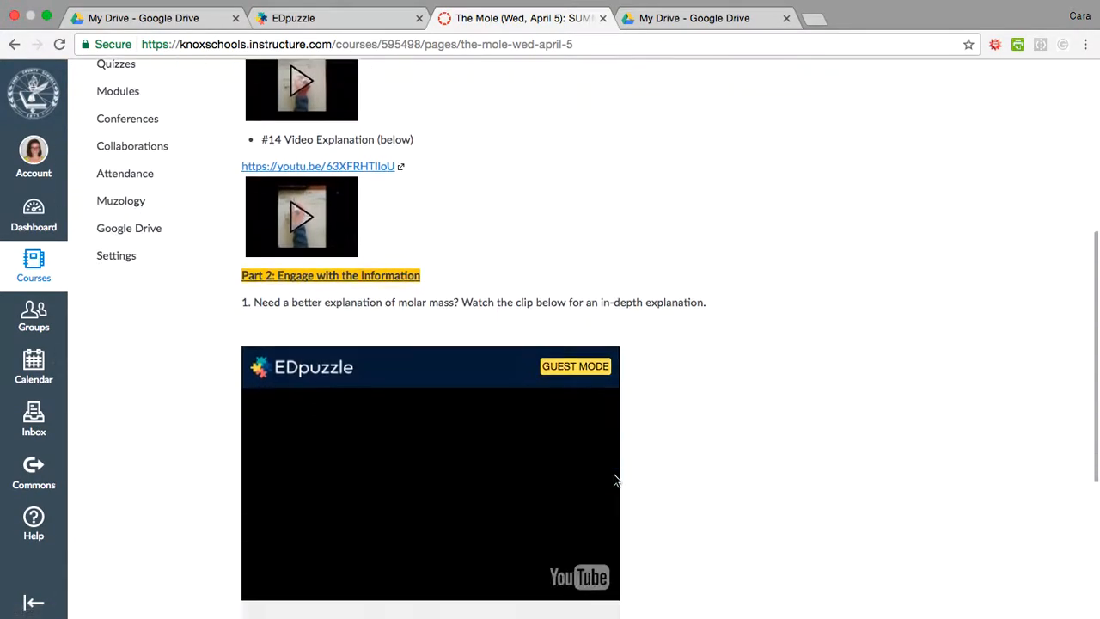